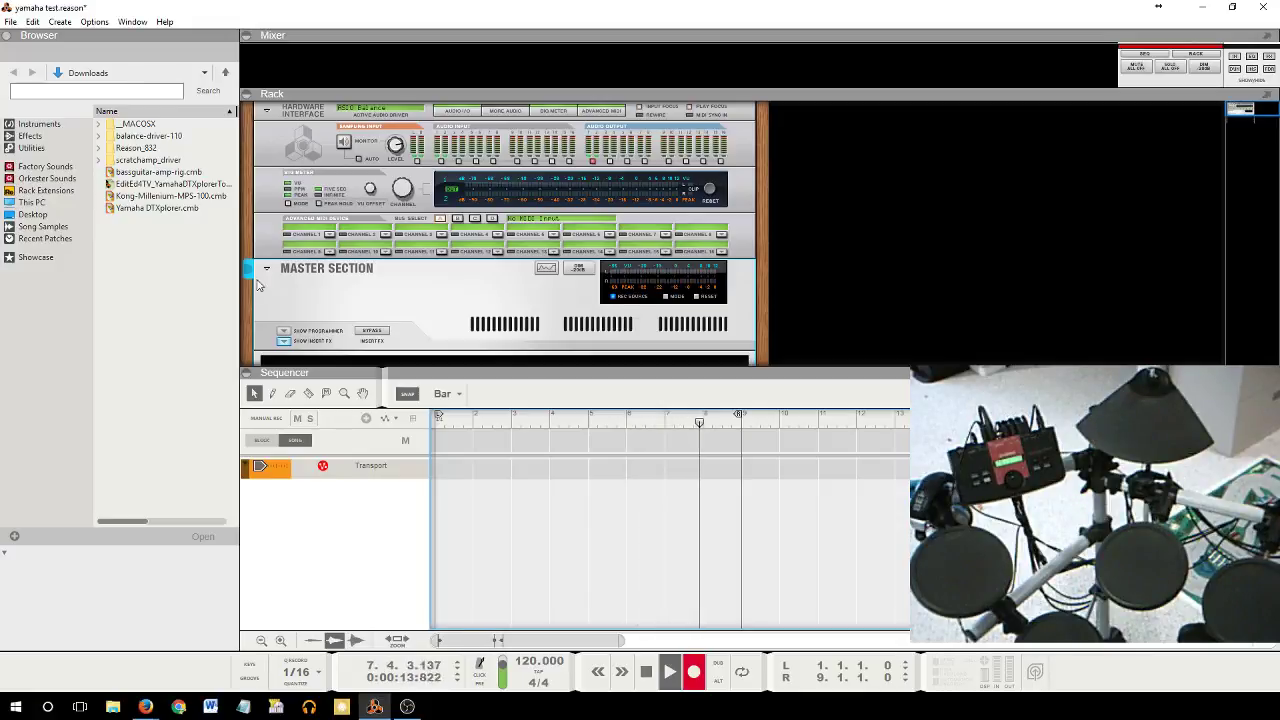
# Step: Stop the song playback, leaving the playhead near bar 8
pyautogui.click(647, 672)
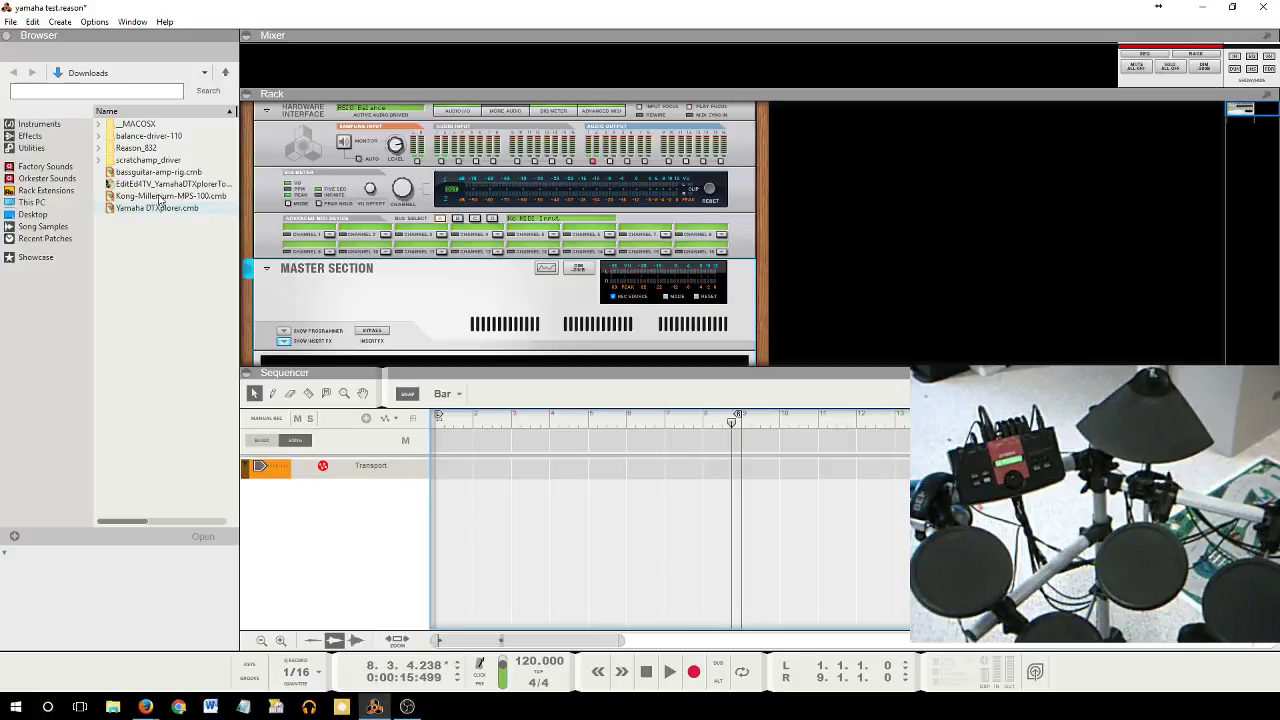
# Step: Keep the yamaha edrums control surface's MIDI input on E-MU XMidi2X2, confirmed with Find
pyautogui.click(32, 22)
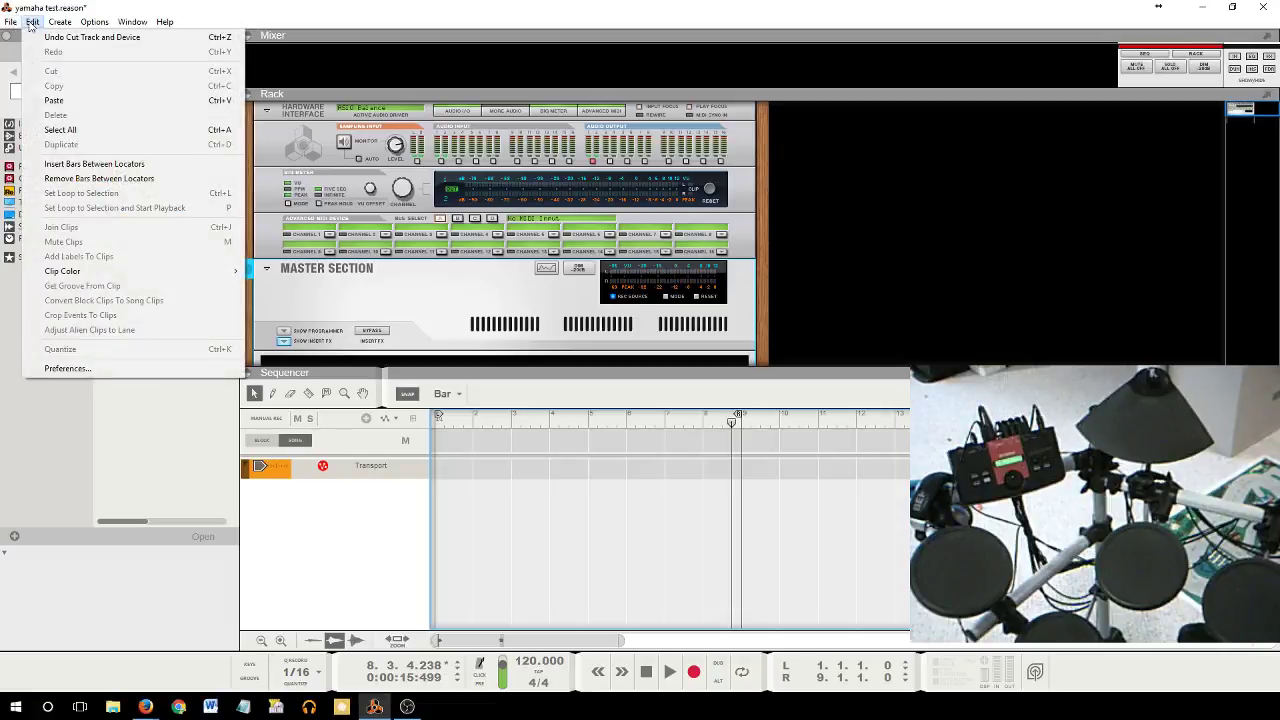
pyautogui.click(106, 369)
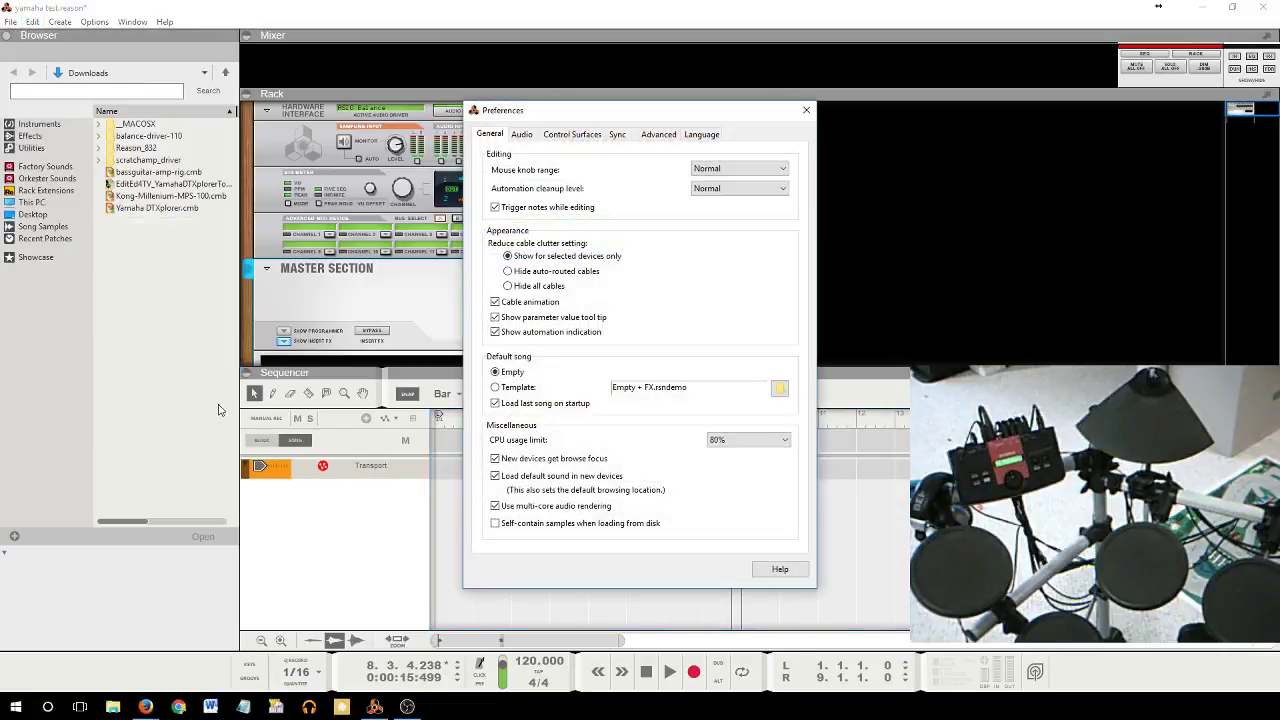
pyautogui.click(577, 137)
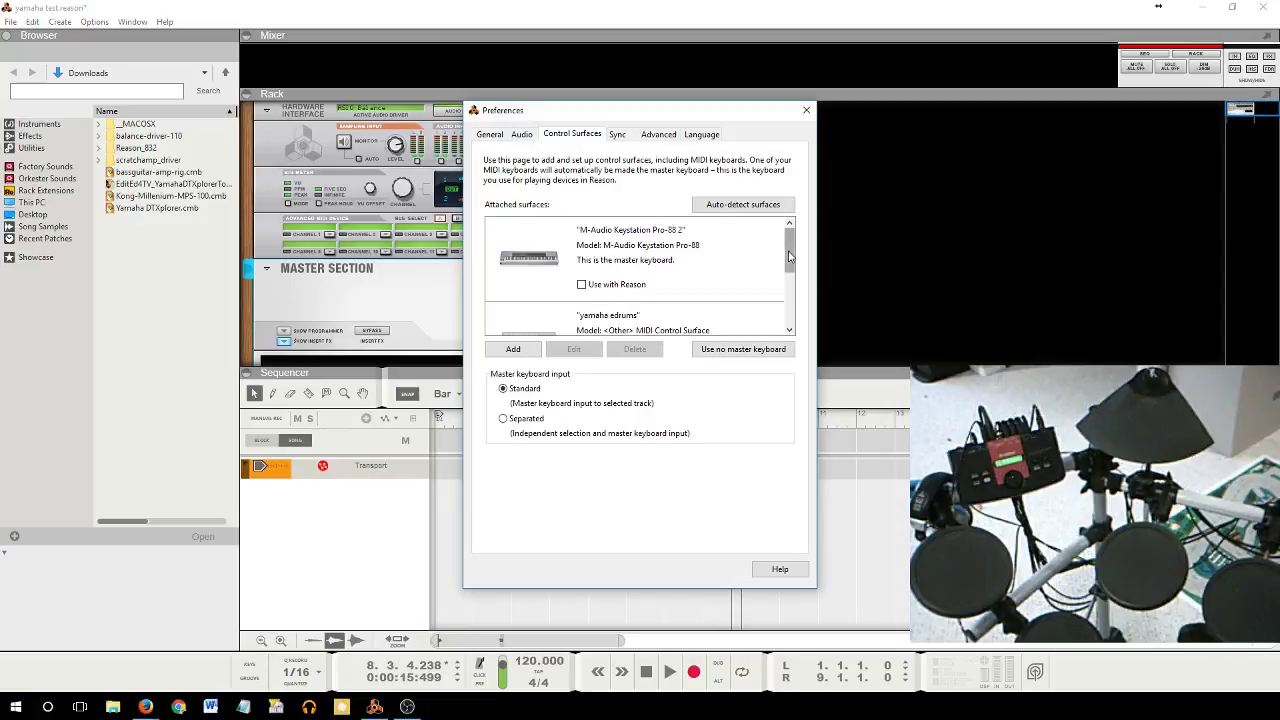
pyautogui.moveTo(789, 250); pyautogui.dragTo(800, 283)
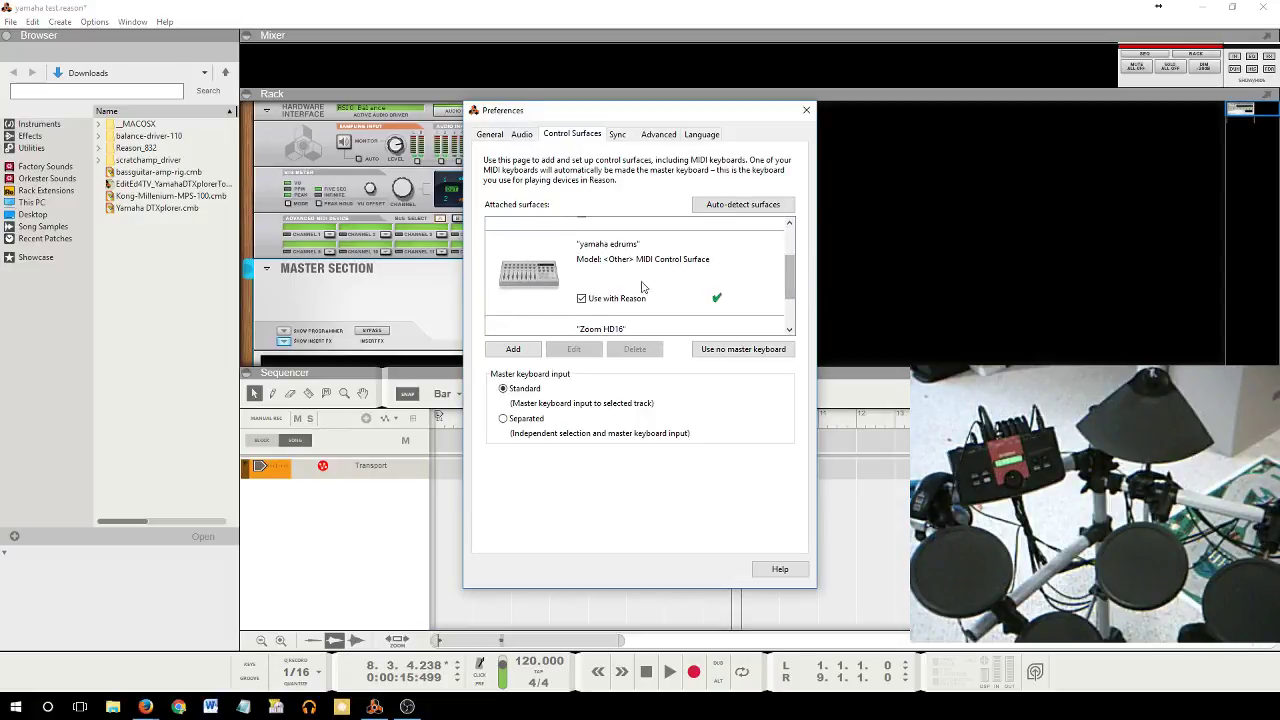
pyautogui.click(624, 273)
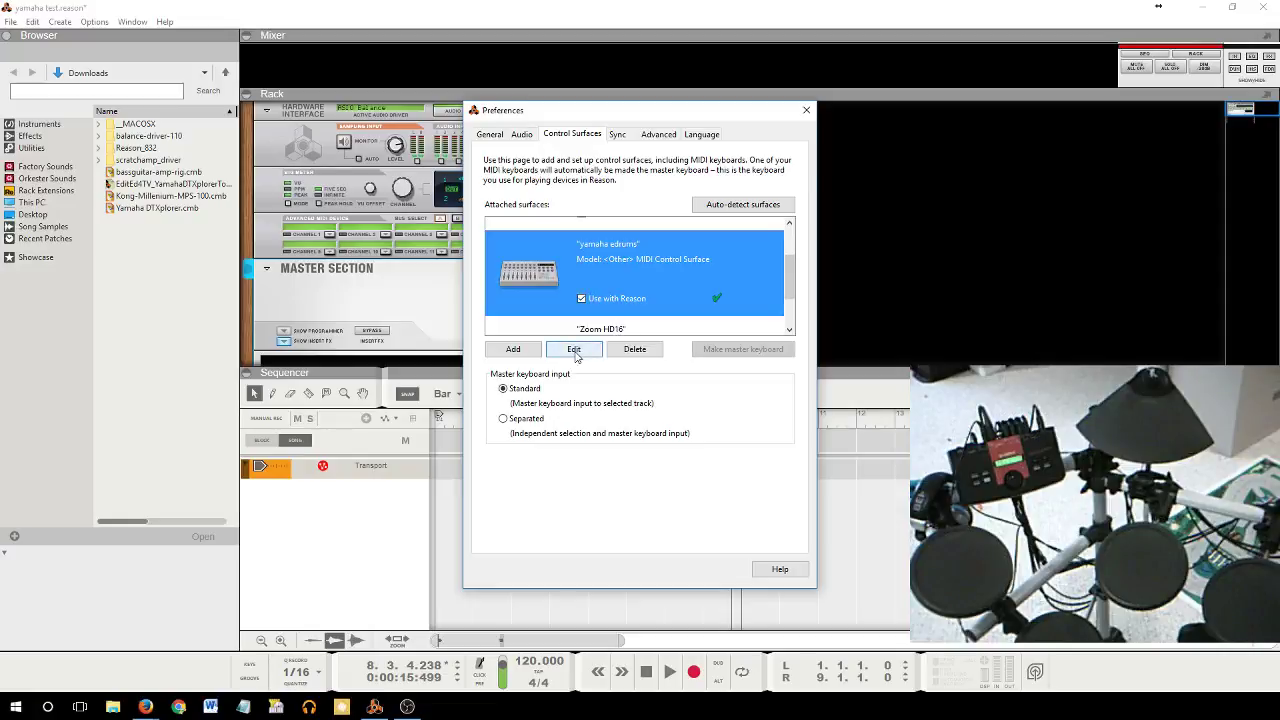
pyautogui.click(574, 349)
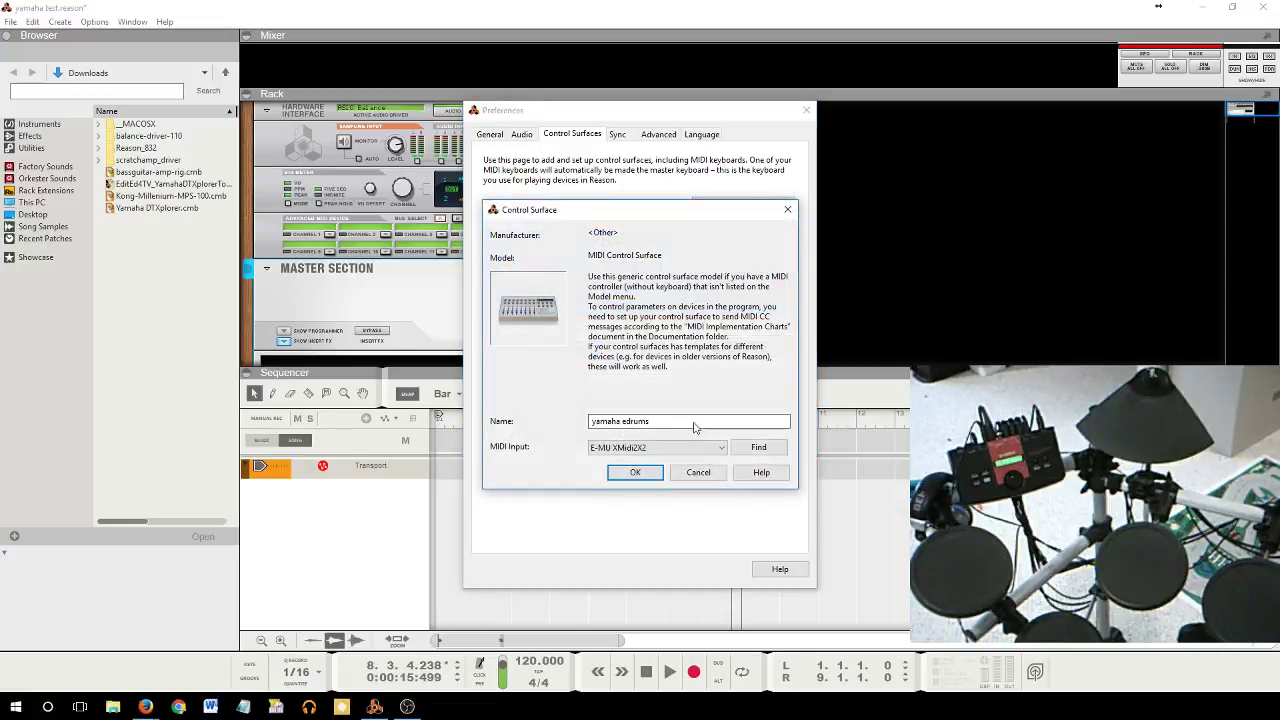
pyautogui.click(715, 452)
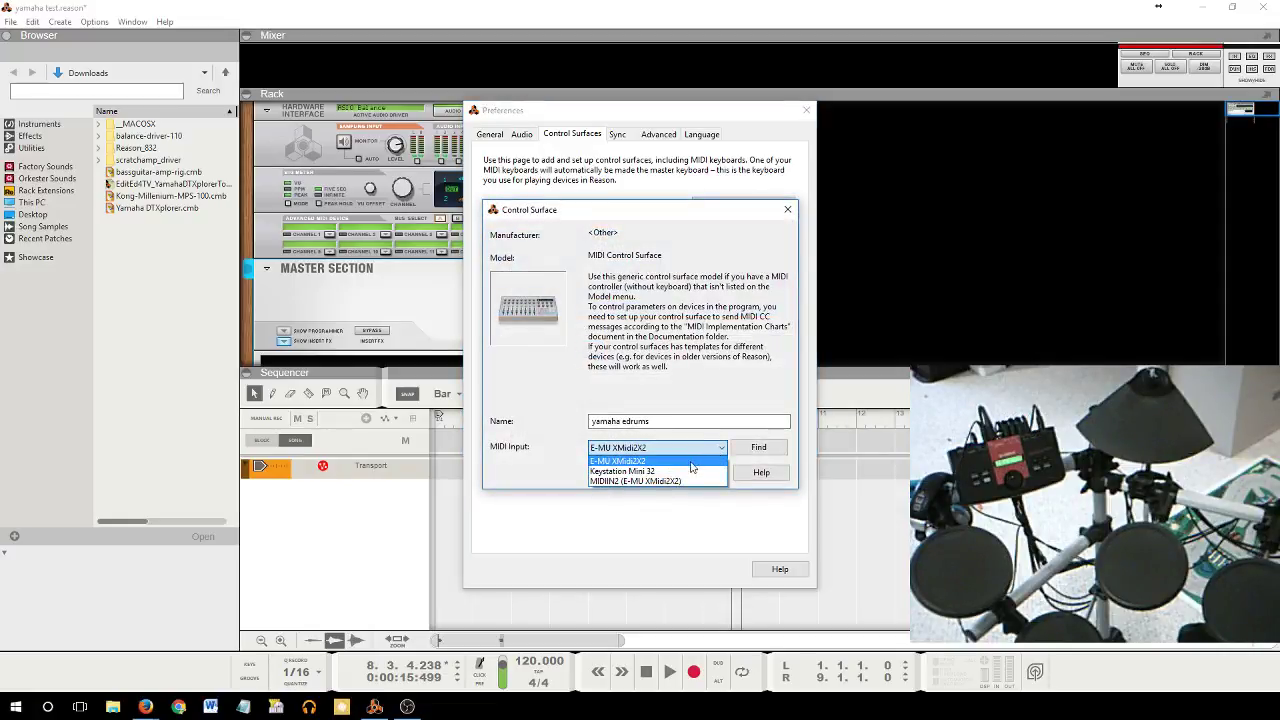
pyautogui.click(683, 462)
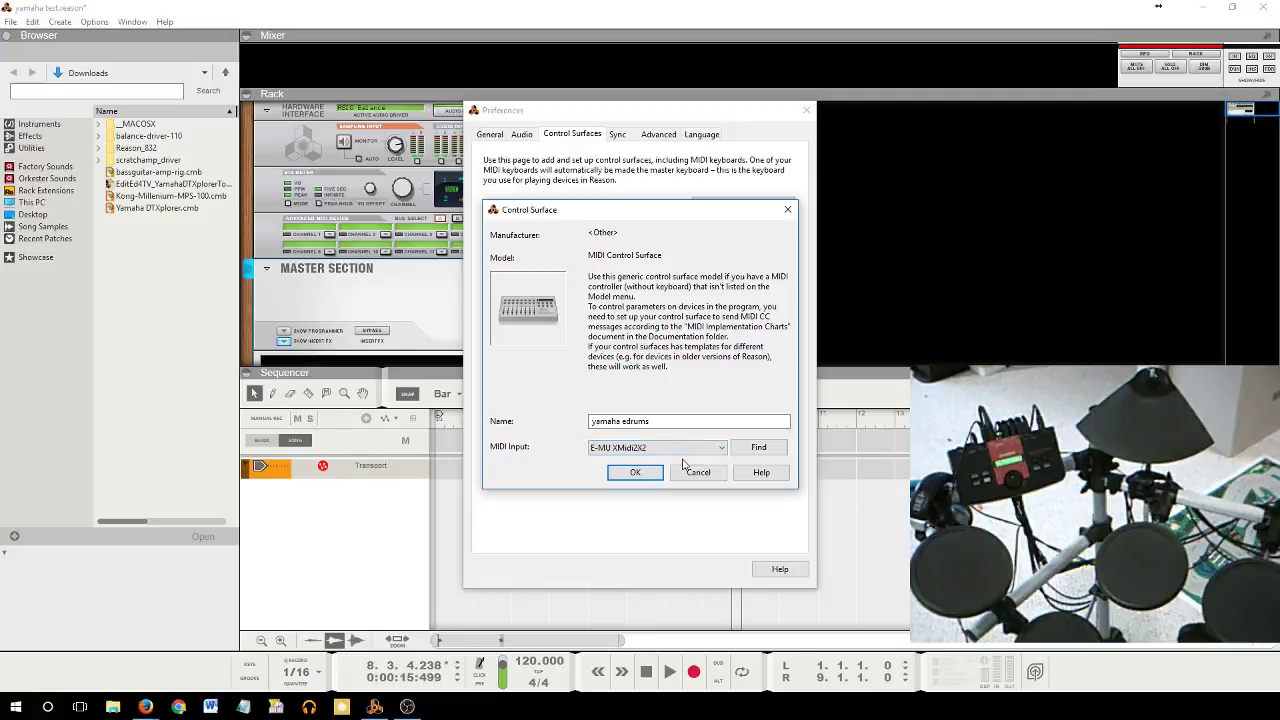
pyautogui.click(761, 448)
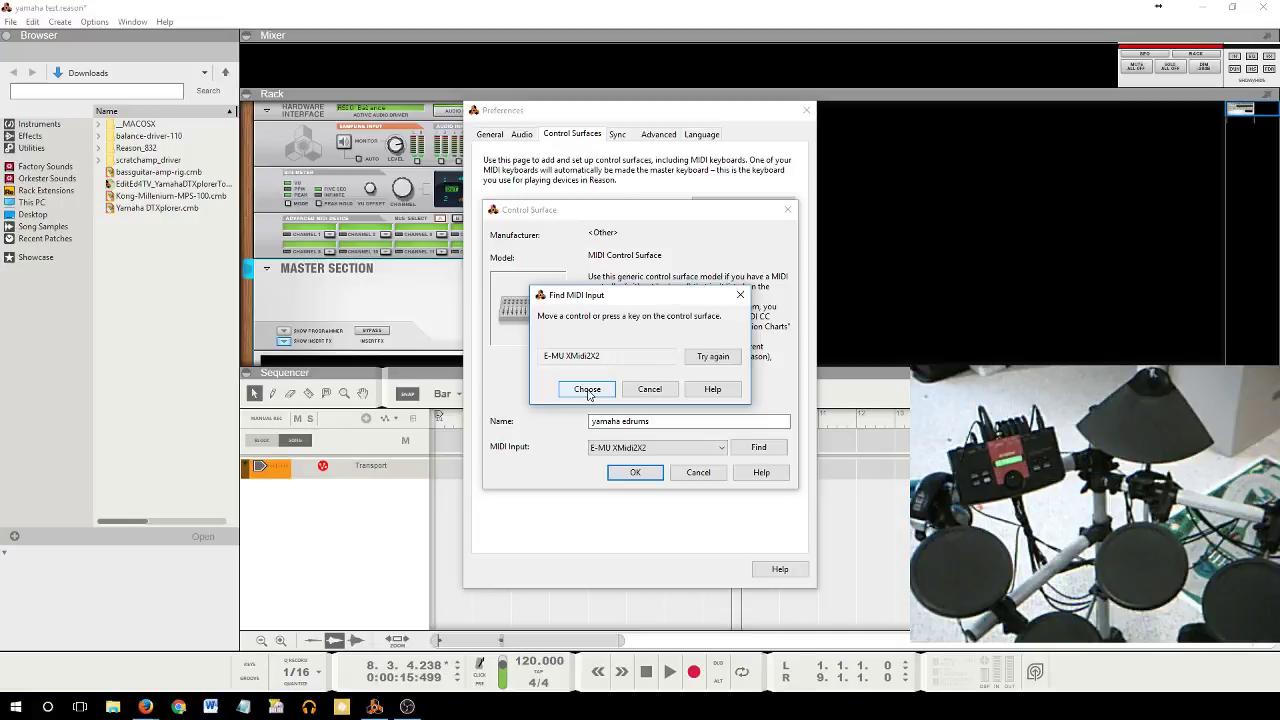
pyautogui.click(588, 390)
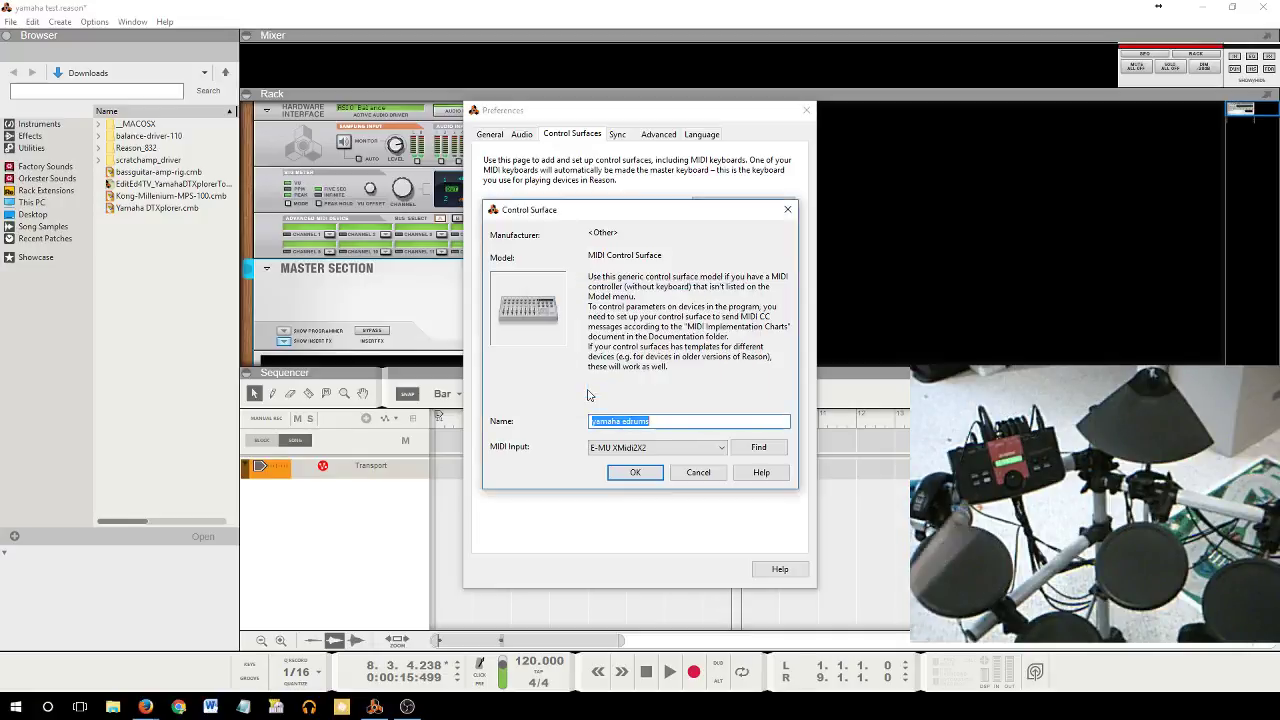
pyautogui.click(645, 476)
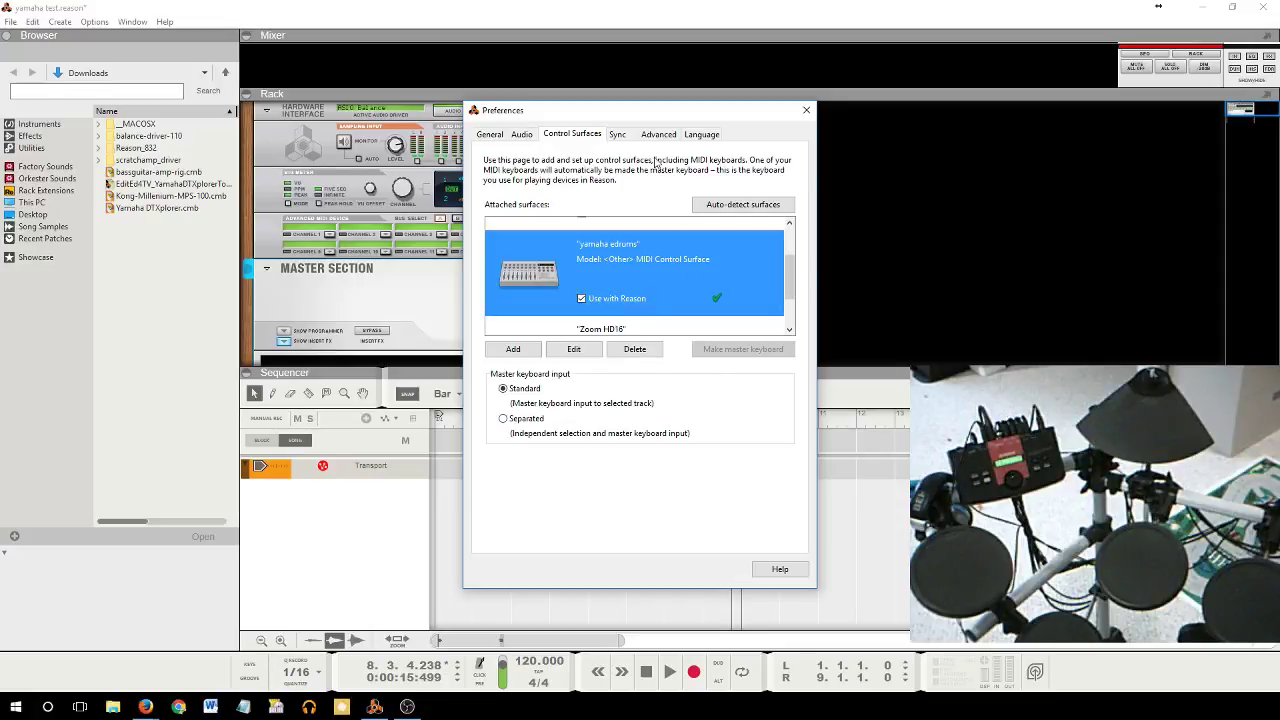
# Step: Check on the Sync page that Bus B uses E-MU XMidi2X2, then close Preferences
pyautogui.click(624, 140)
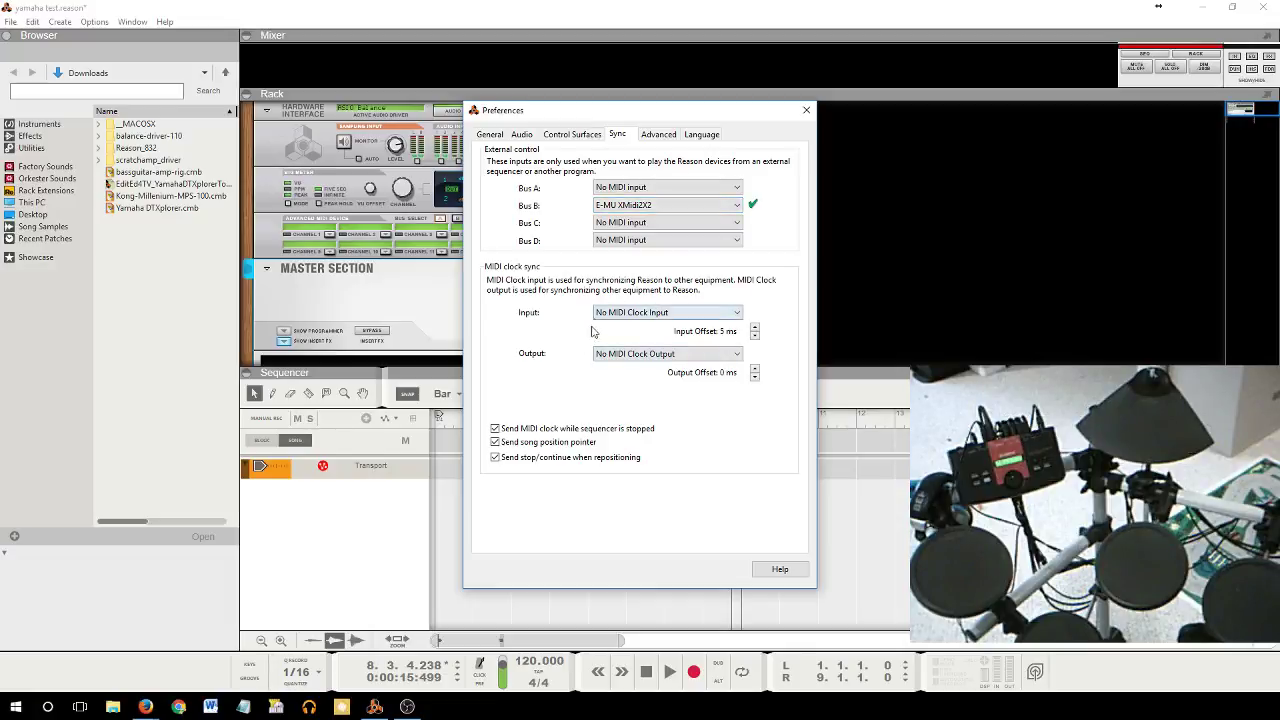
pyautogui.click(806, 112)
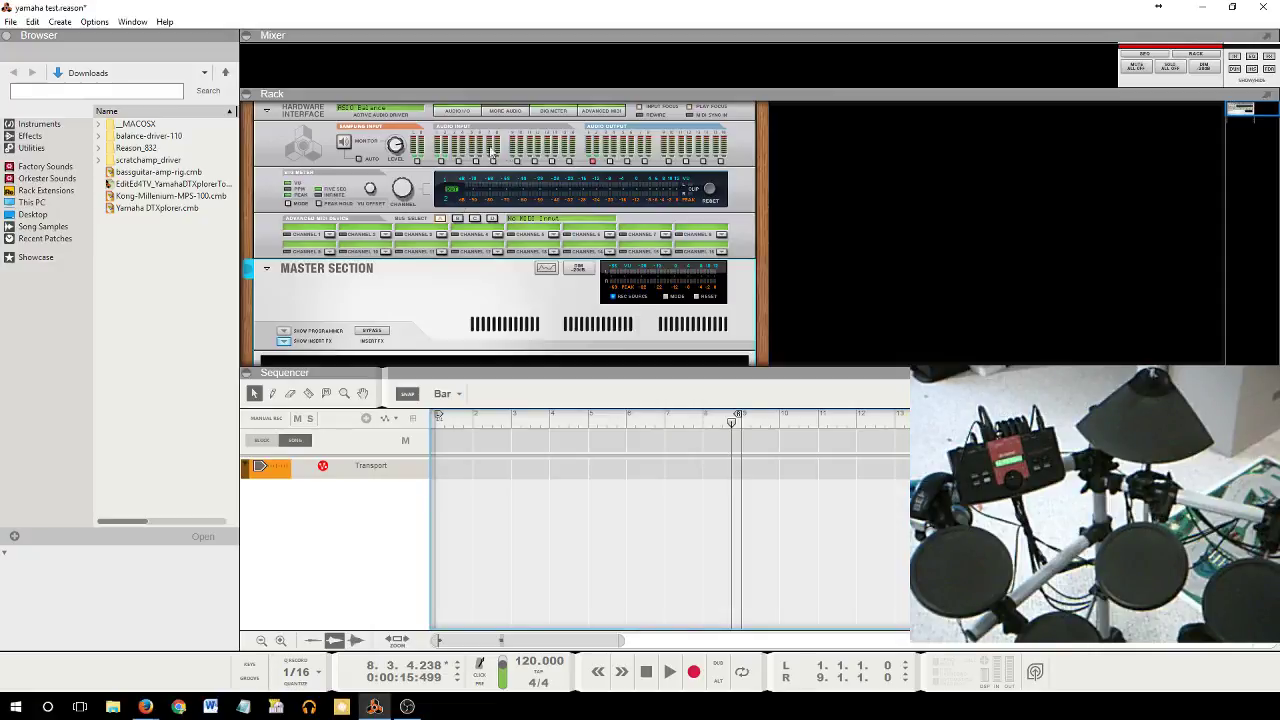
# Step: Point the Hardware Interface's Advanced MIDI device at the E-MU XMidi 2x2 external bus
pyautogui.click(357, 160)
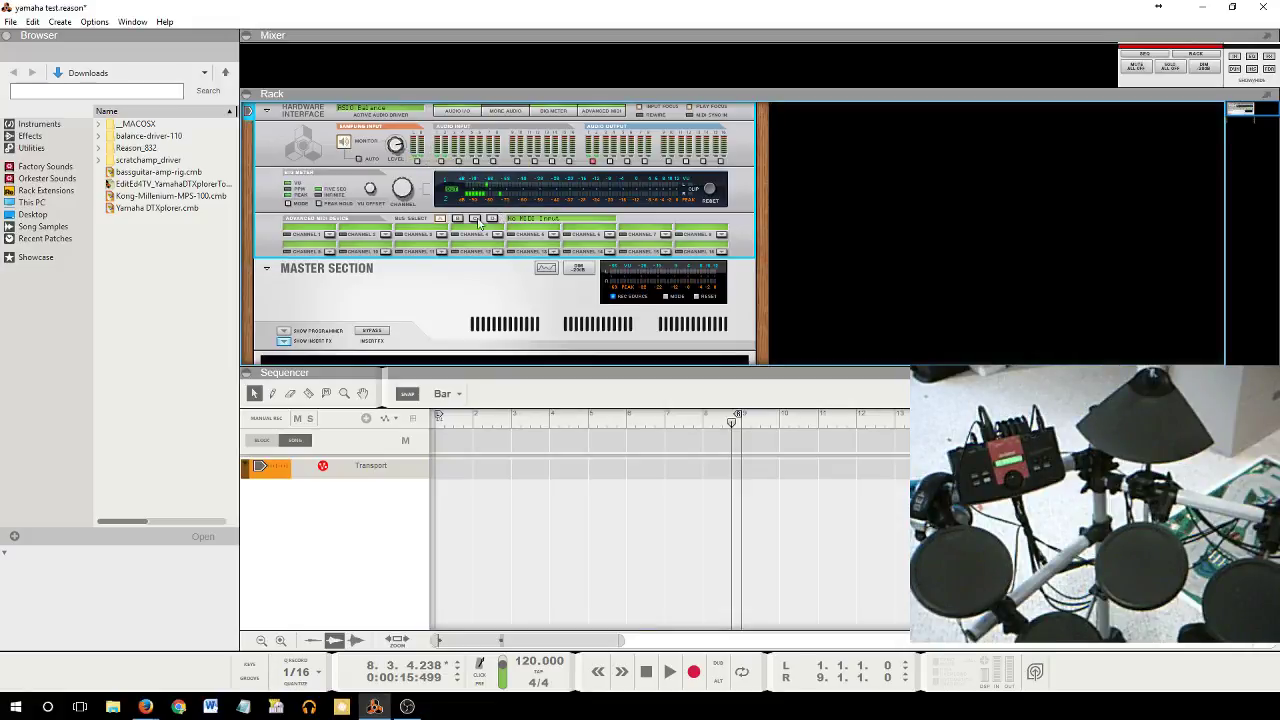
pyautogui.click(441, 219)
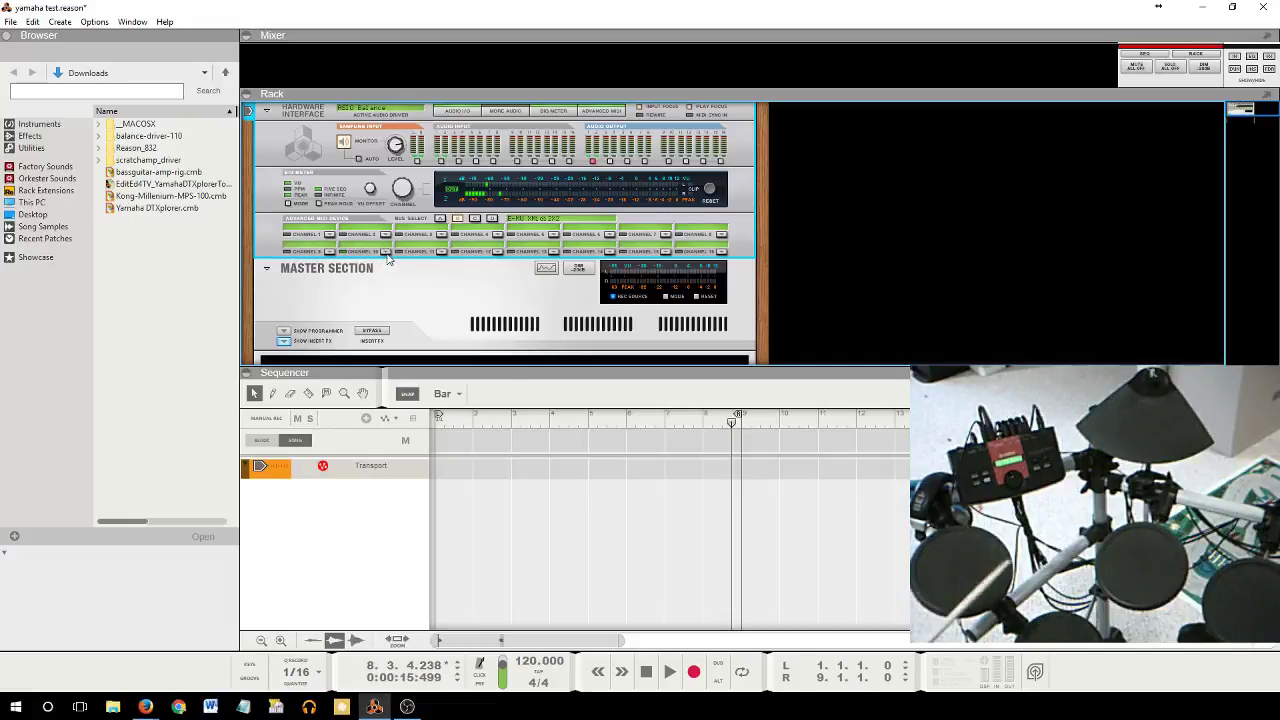
pyautogui.rightClick(388, 258)
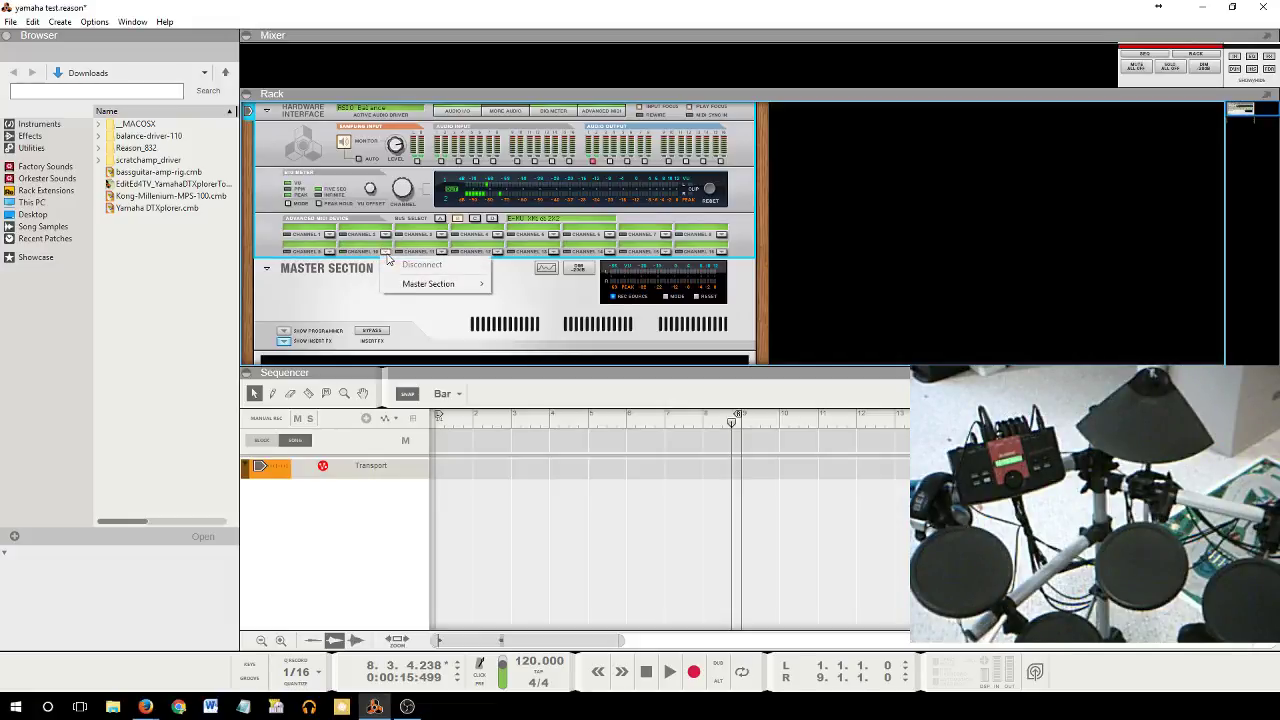
pyautogui.click(370, 268)
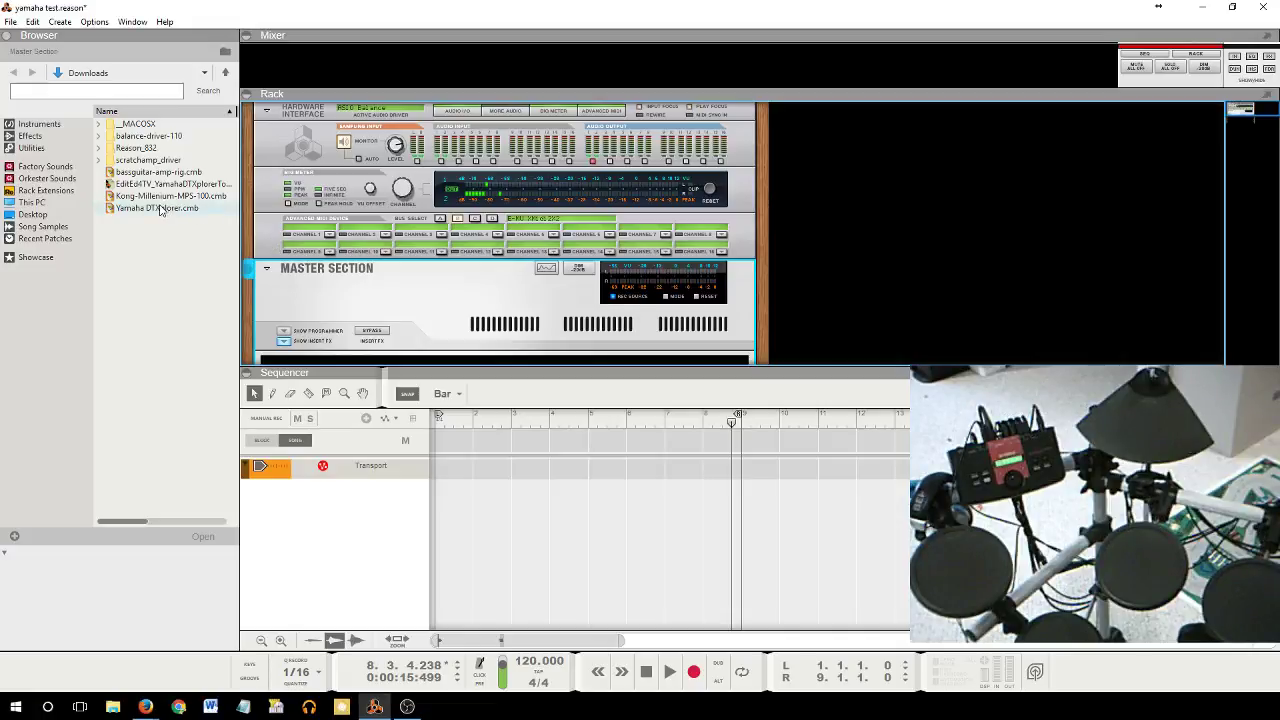
# Step: Drag Yamaha DTXplorer.cmb into the song and briefly inspect its key-mapping programmer
pyautogui.moveTo(160, 208); pyautogui.dragTo(333, 502)
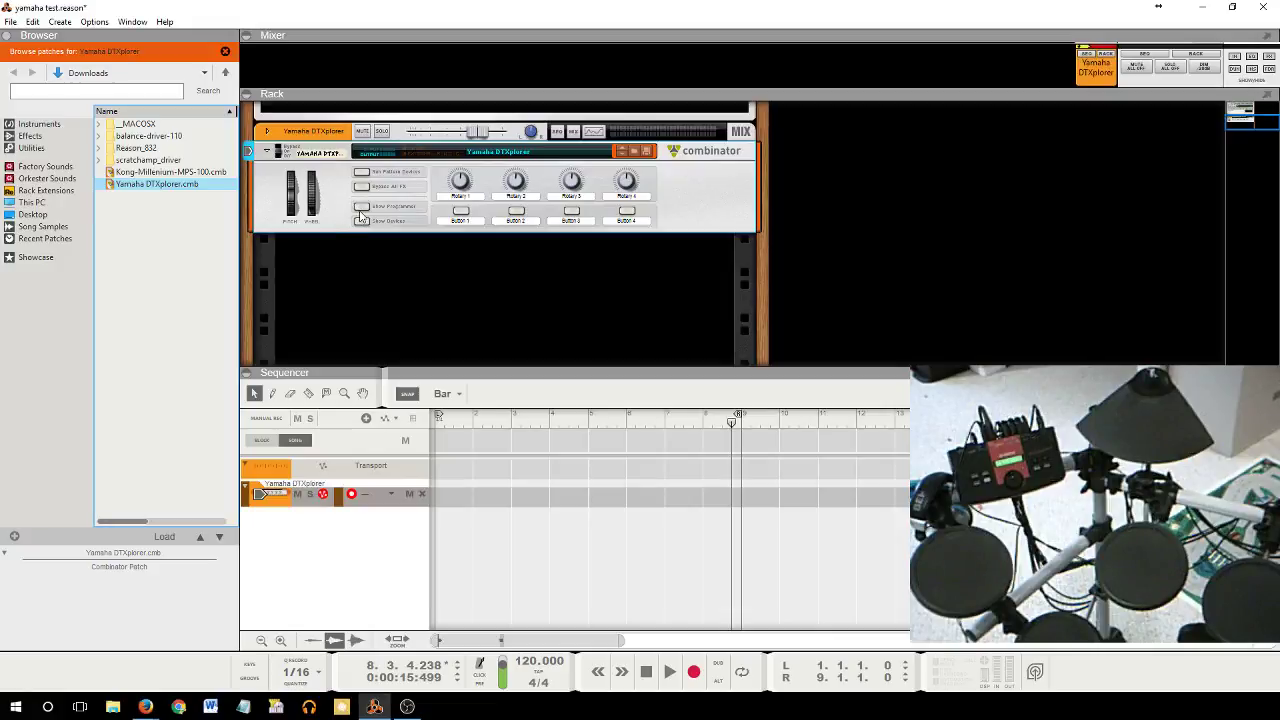
pyautogui.click(362, 208)
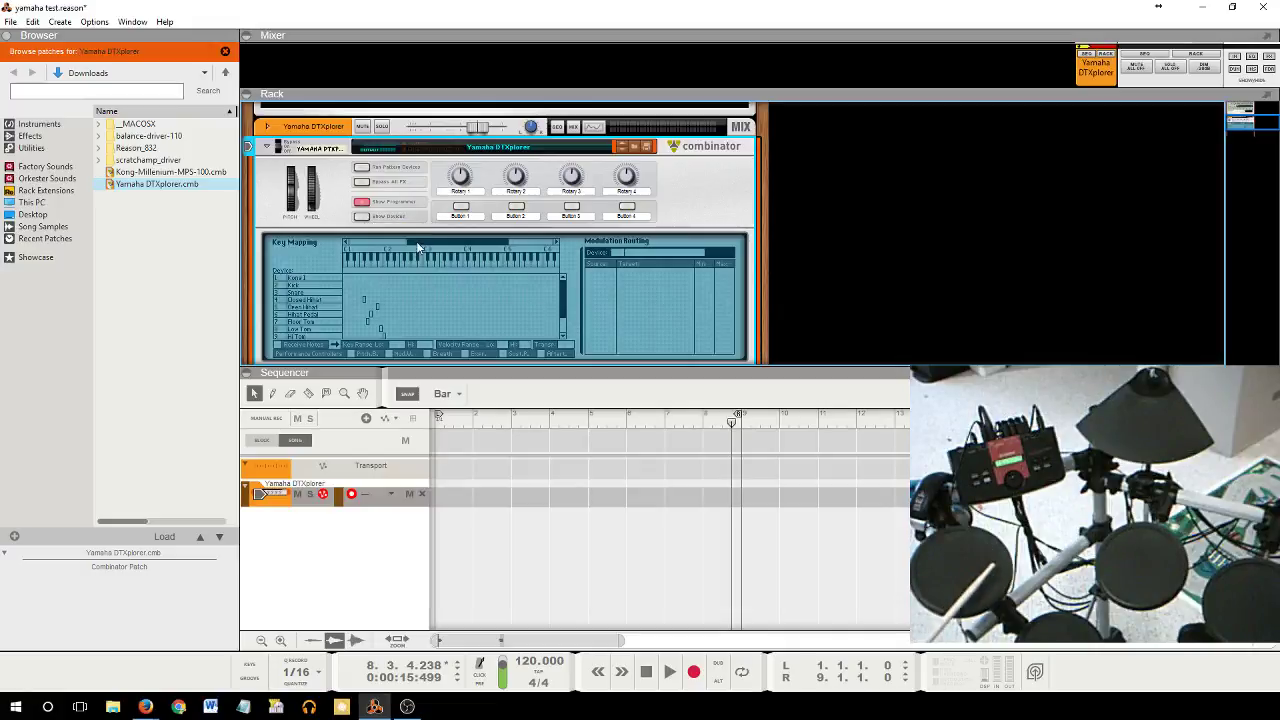
pyautogui.moveTo(410, 244); pyautogui.dragTo(395, 245)
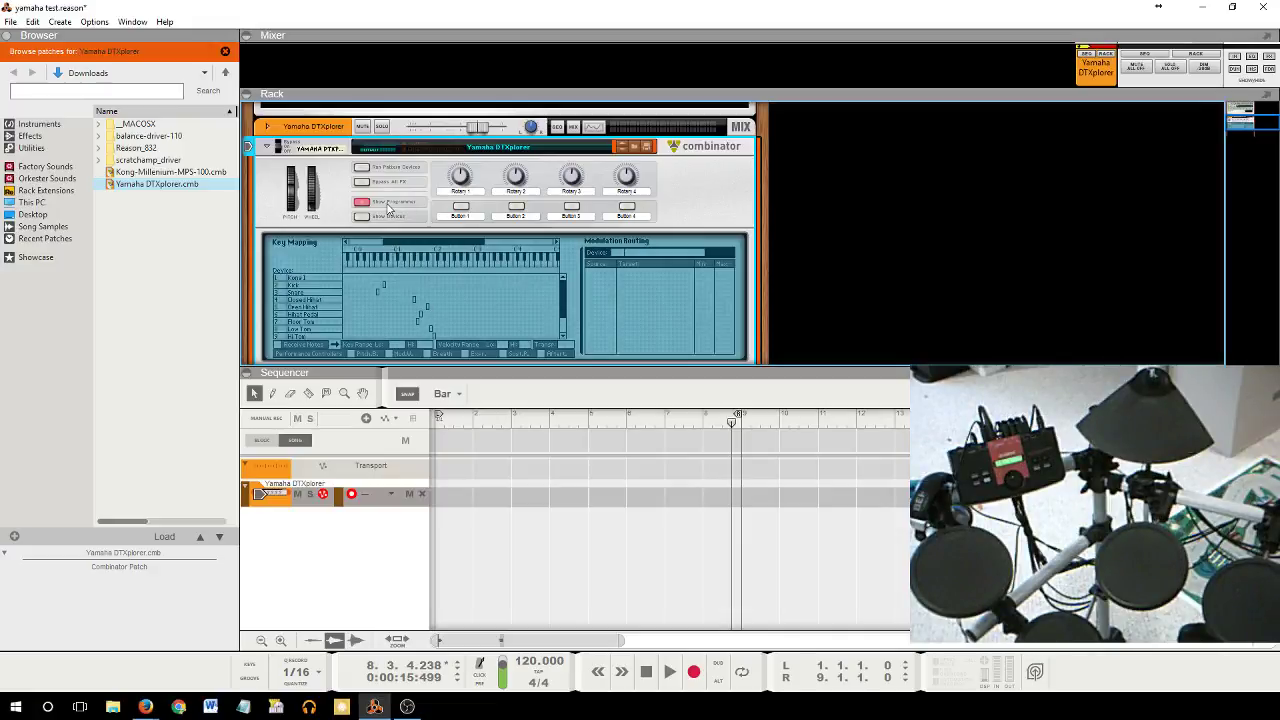
pyautogui.click(365, 203)
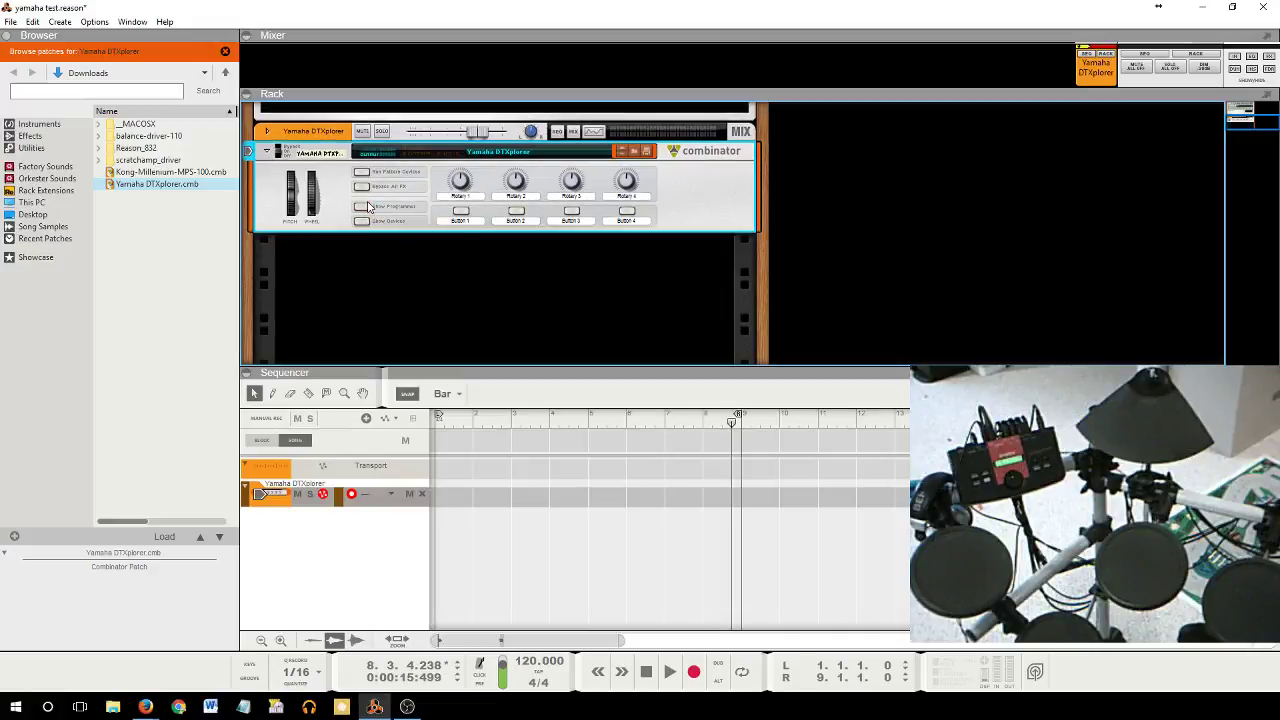
# Step: Connect Advanced MIDI channel 10 to Yamaha DTXplorer (Combinator) In
pyautogui.scroll(3, 479, 215)
pyautogui.scroll(2, 479, 215)
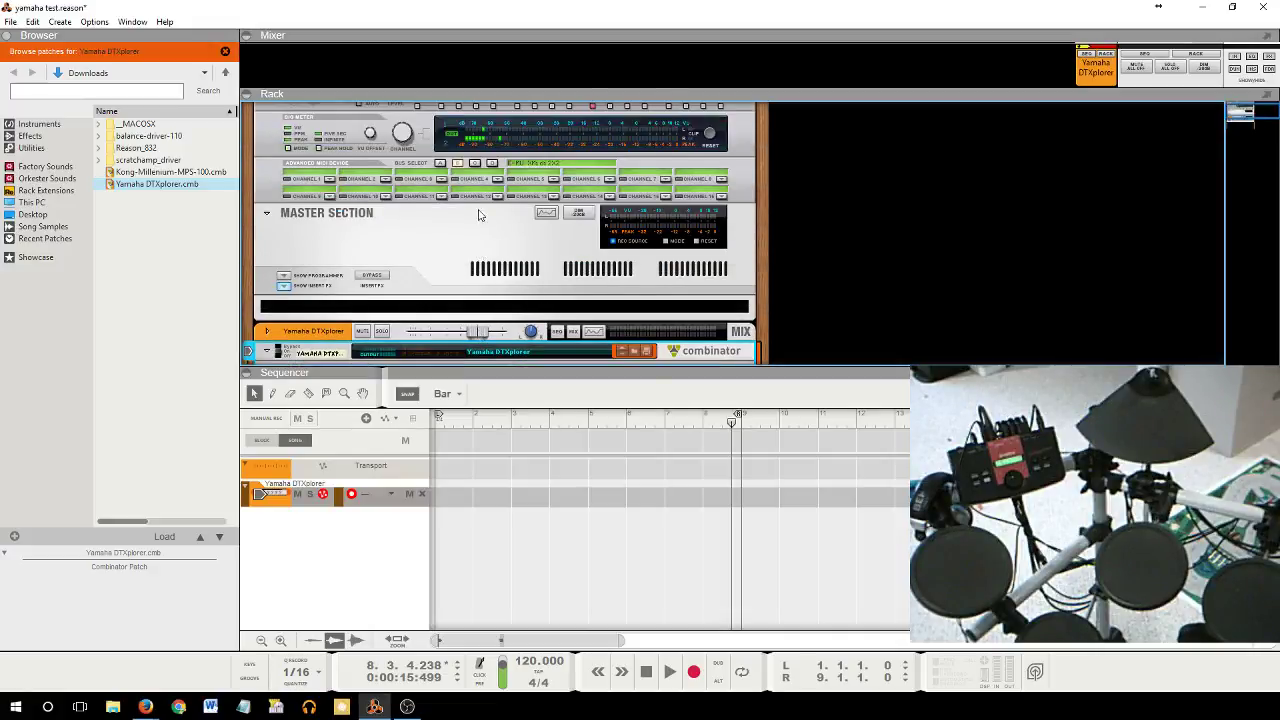
pyautogui.click(386, 198)
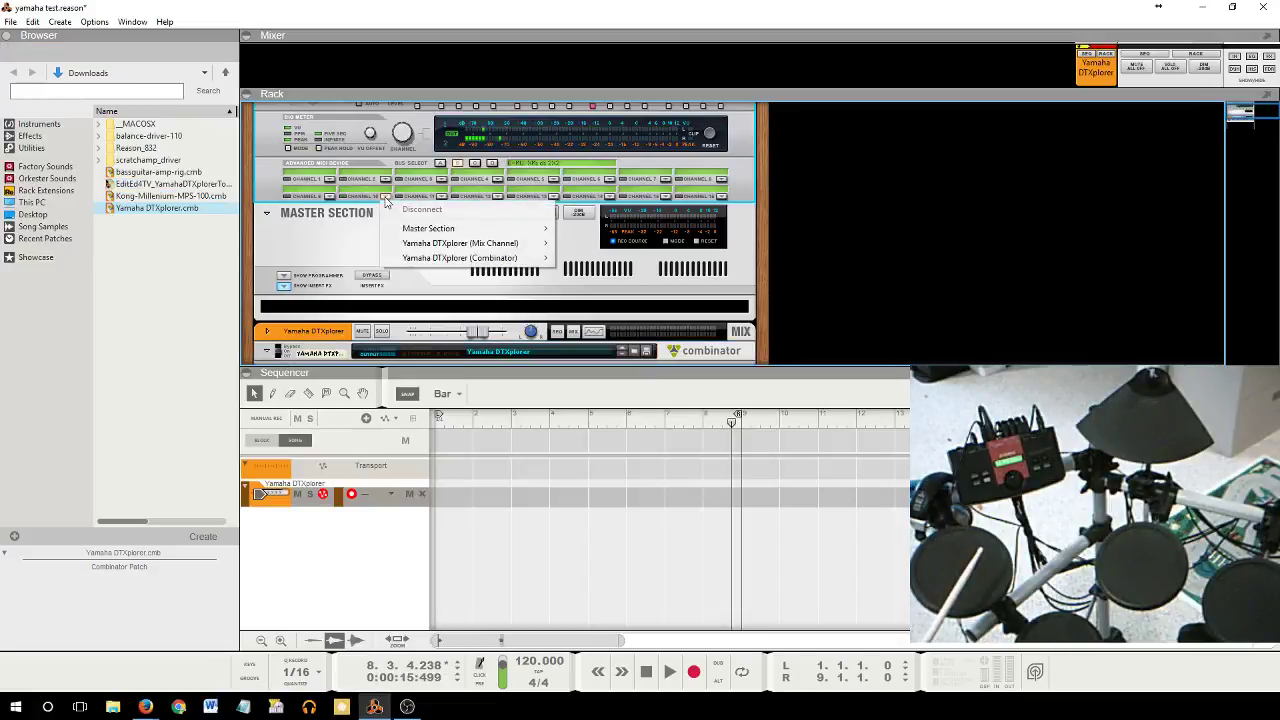
pyautogui.moveTo(460, 258)
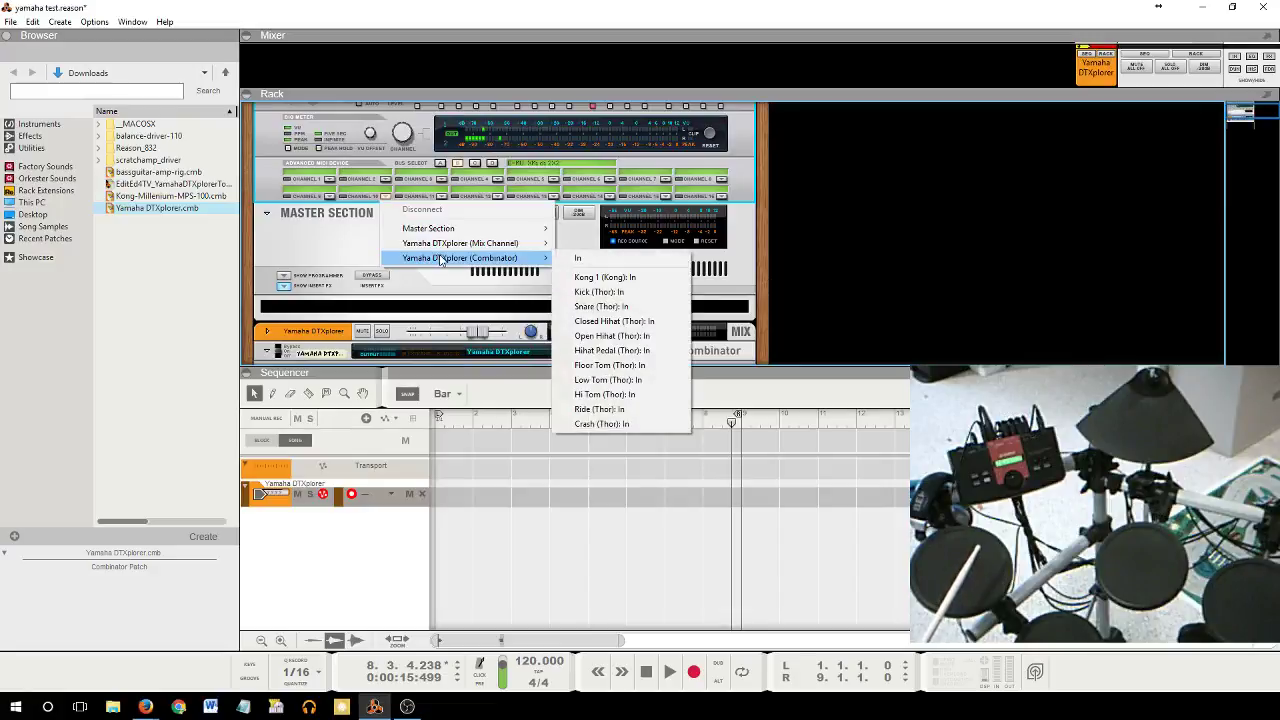
pyautogui.click(587, 261)
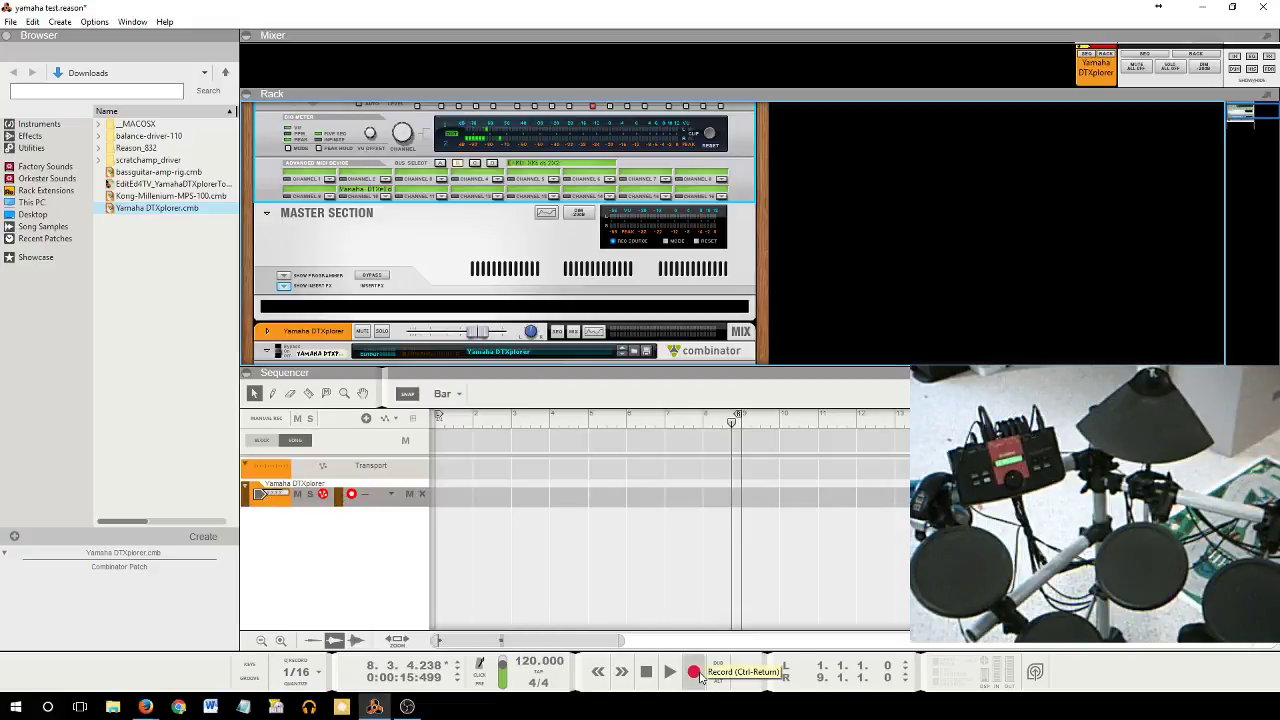
pyautogui.click(698, 675)
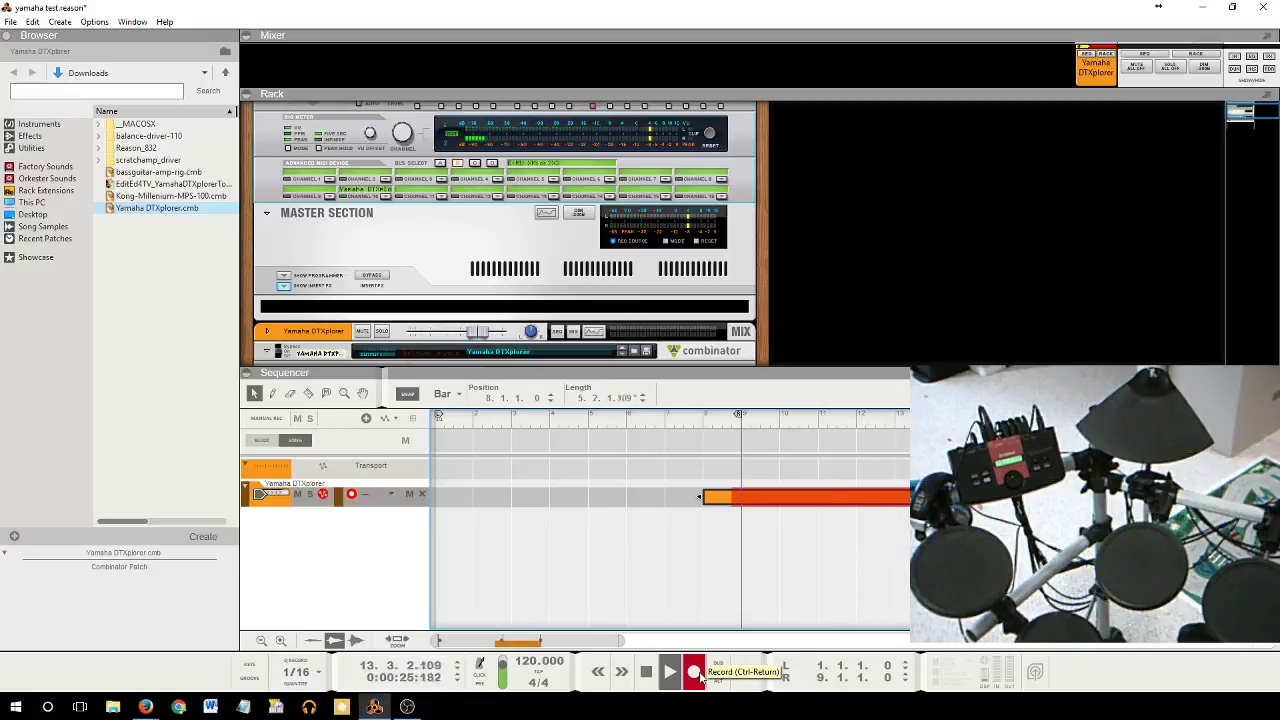
pyautogui.click(650, 673)
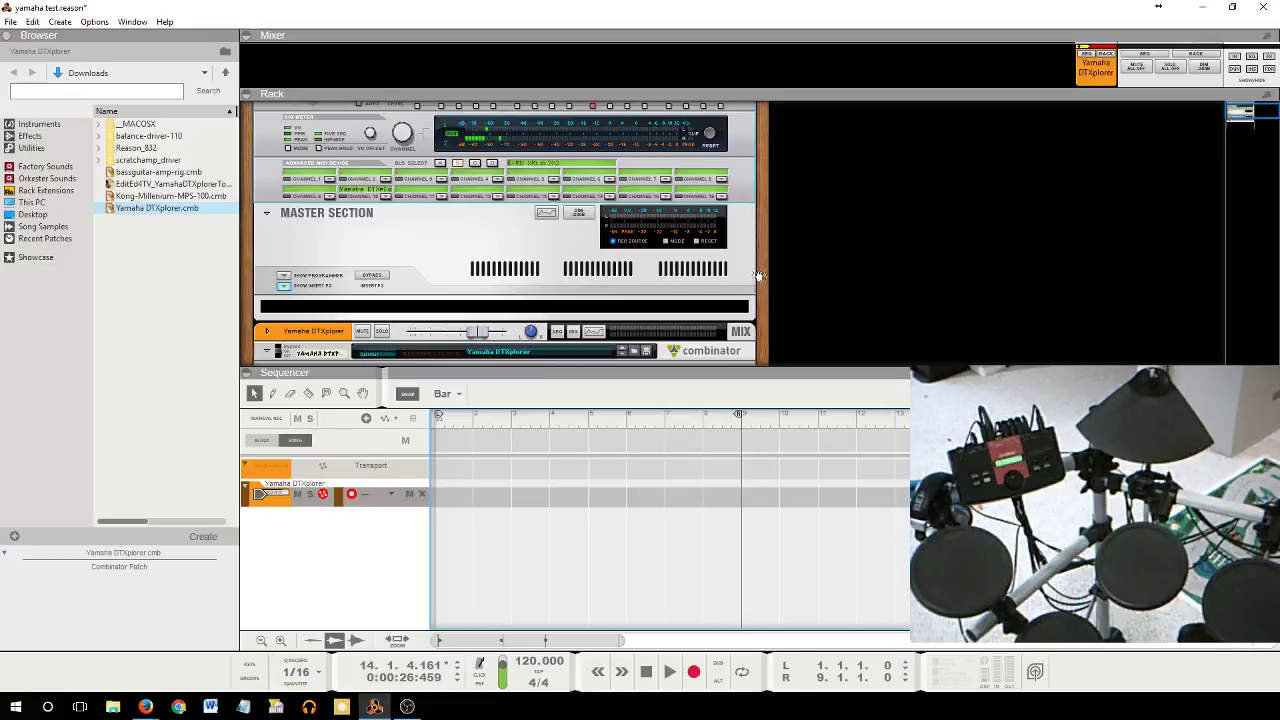
# Step: Scroll the rack down to show the DTXplorer Combinator panel and the empty space below
pyautogui.moveTo(758, 276)
pyautogui.mouseDown()
pyautogui.moveTo(769, 140)
pyautogui.moveTo(769, 176)
pyautogui.moveTo(731, 226)
pyautogui.mouseUp()
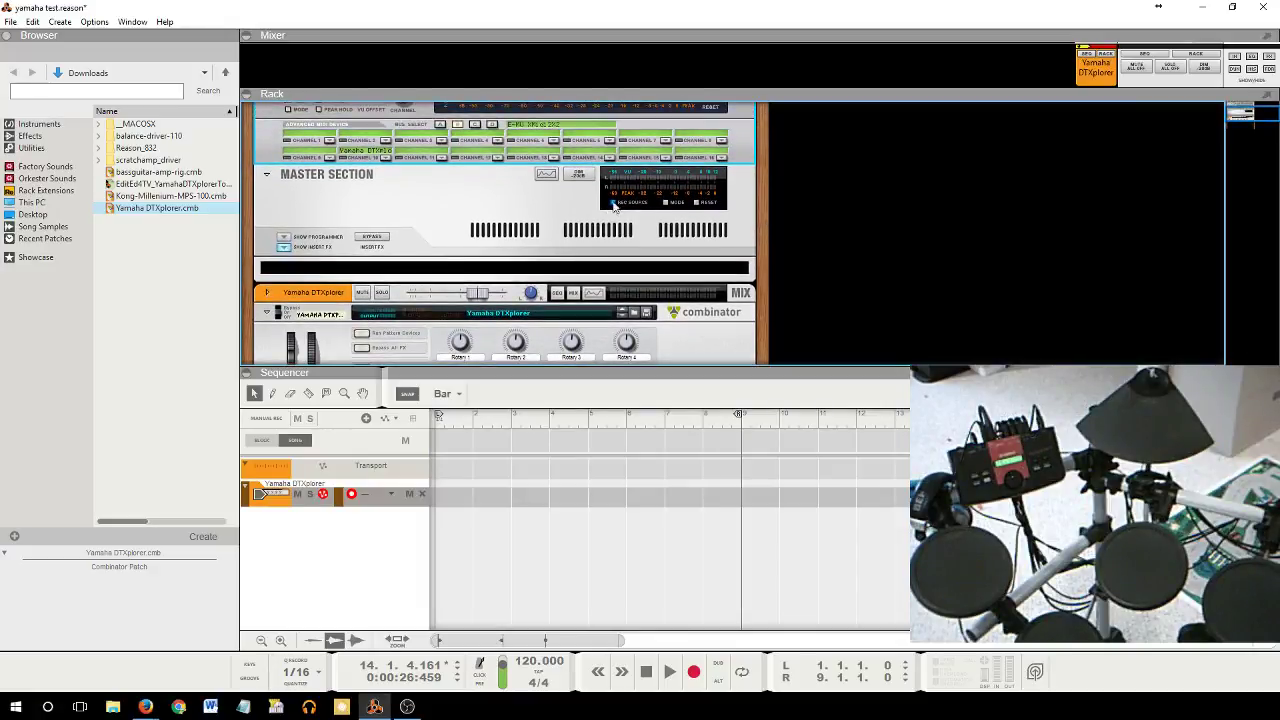
pyautogui.moveTo(756, 288); pyautogui.dragTo(764, 176)
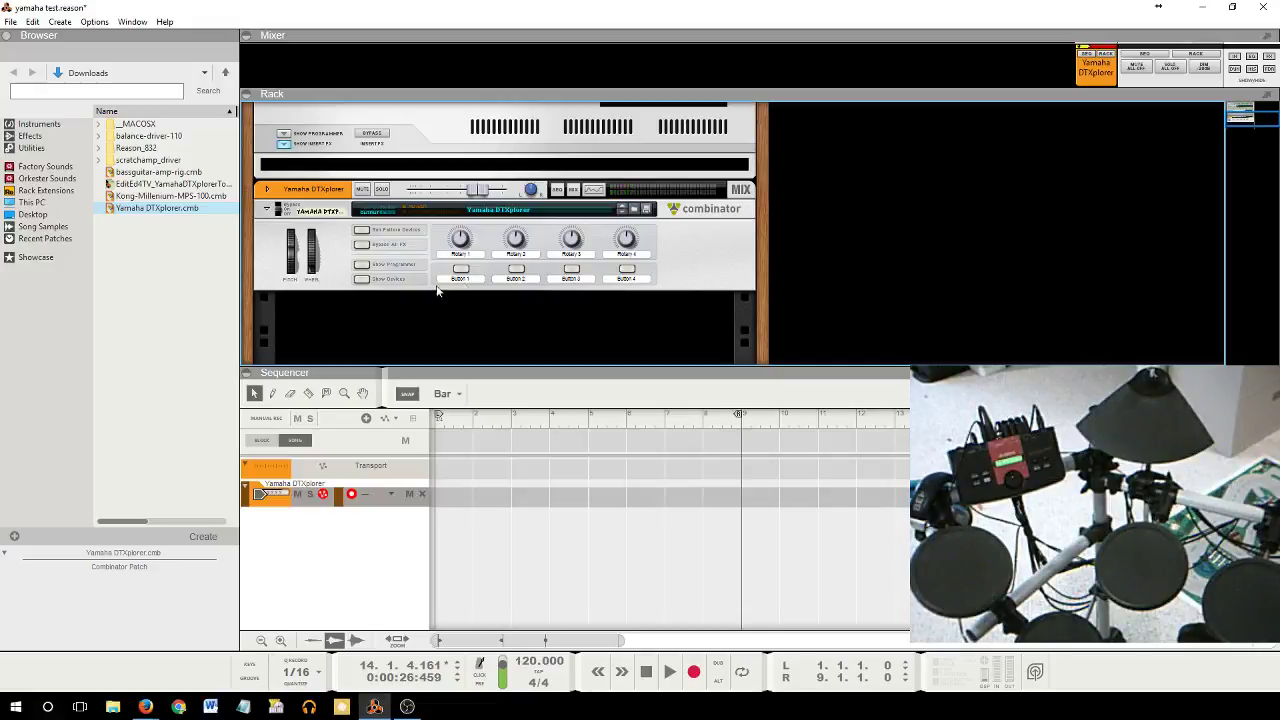
# Step: Create Audio Track 1 from the Combinator's context menu and expand it, leaving its input unchanged
pyautogui.rightClick(337, 274)
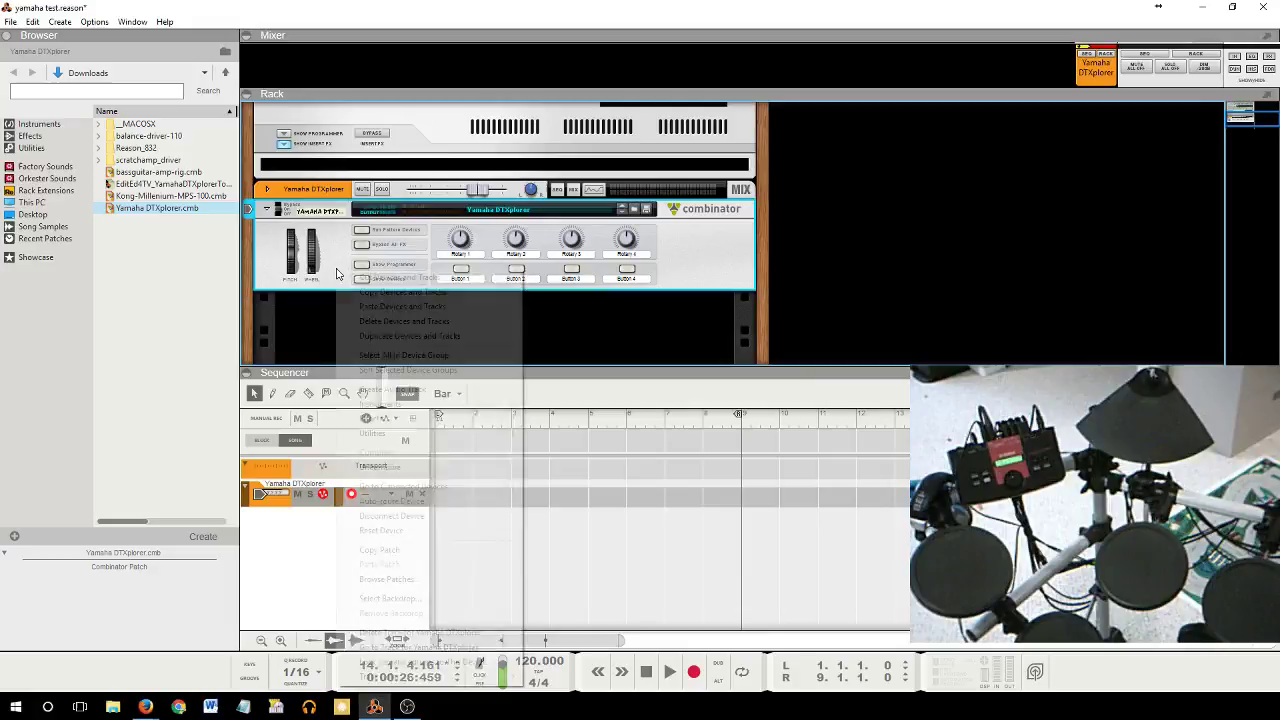
pyautogui.click(382, 390)
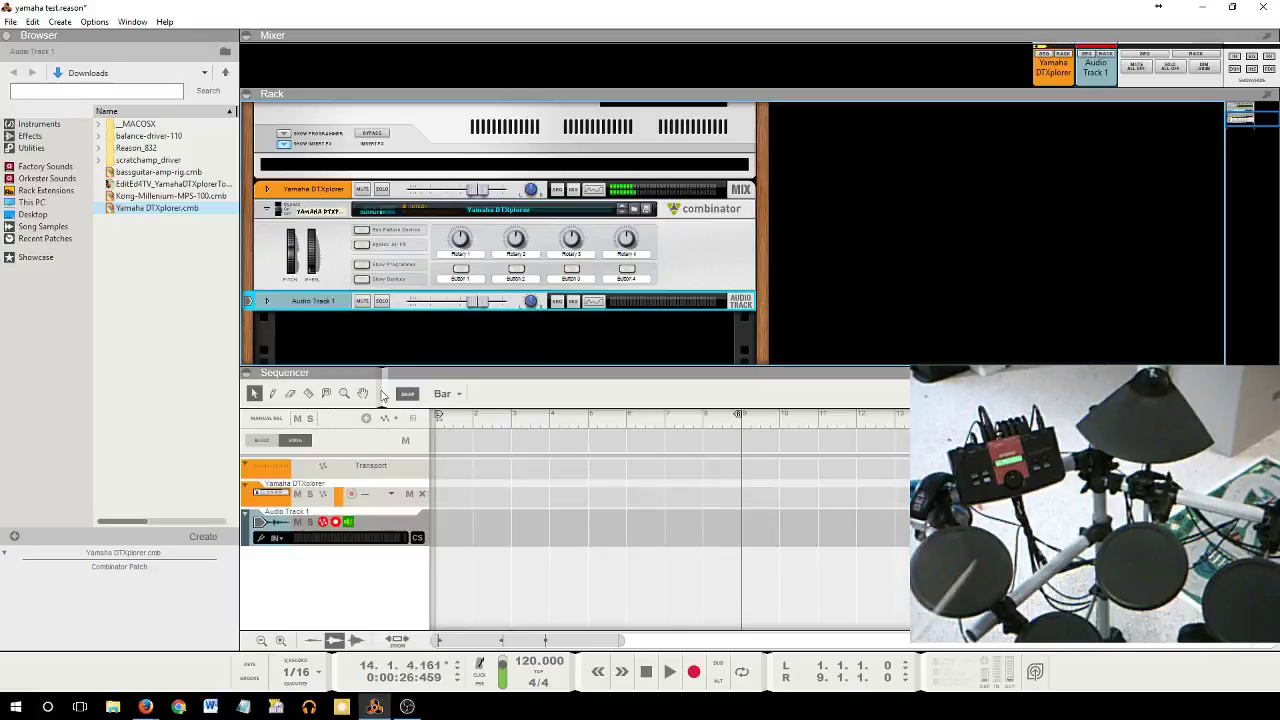
pyautogui.click(267, 301)
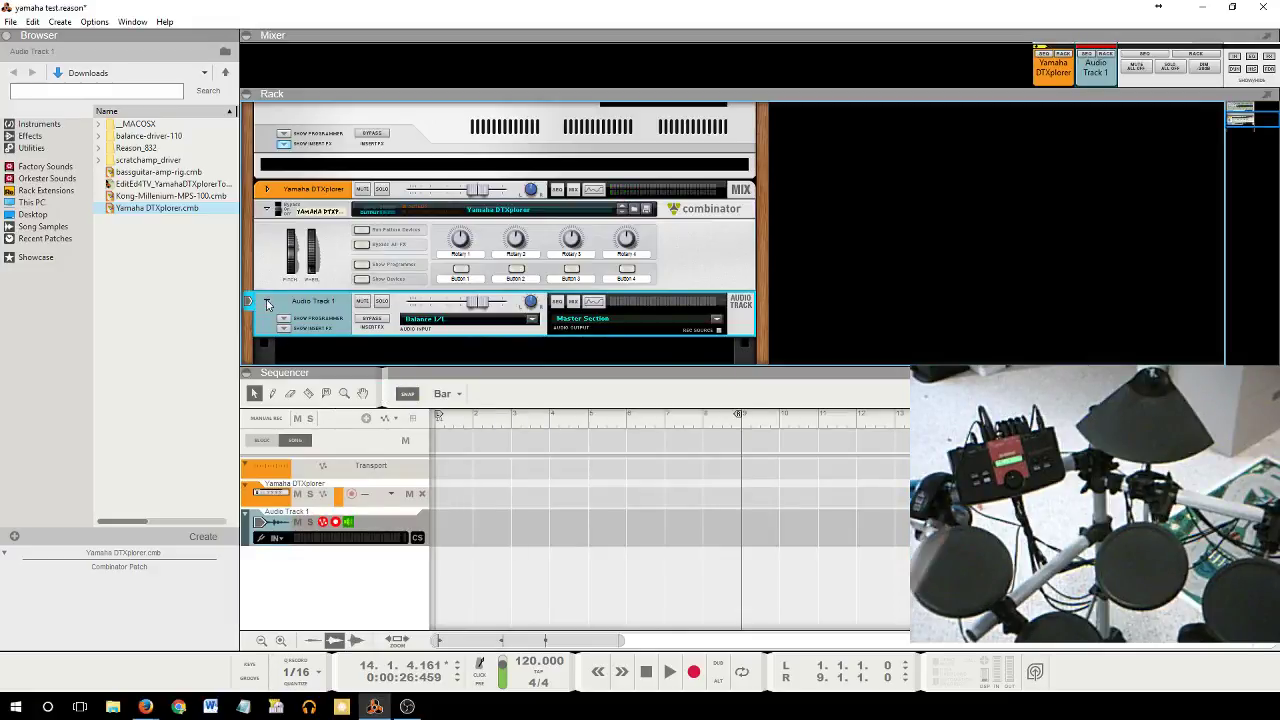
pyautogui.click(534, 319)
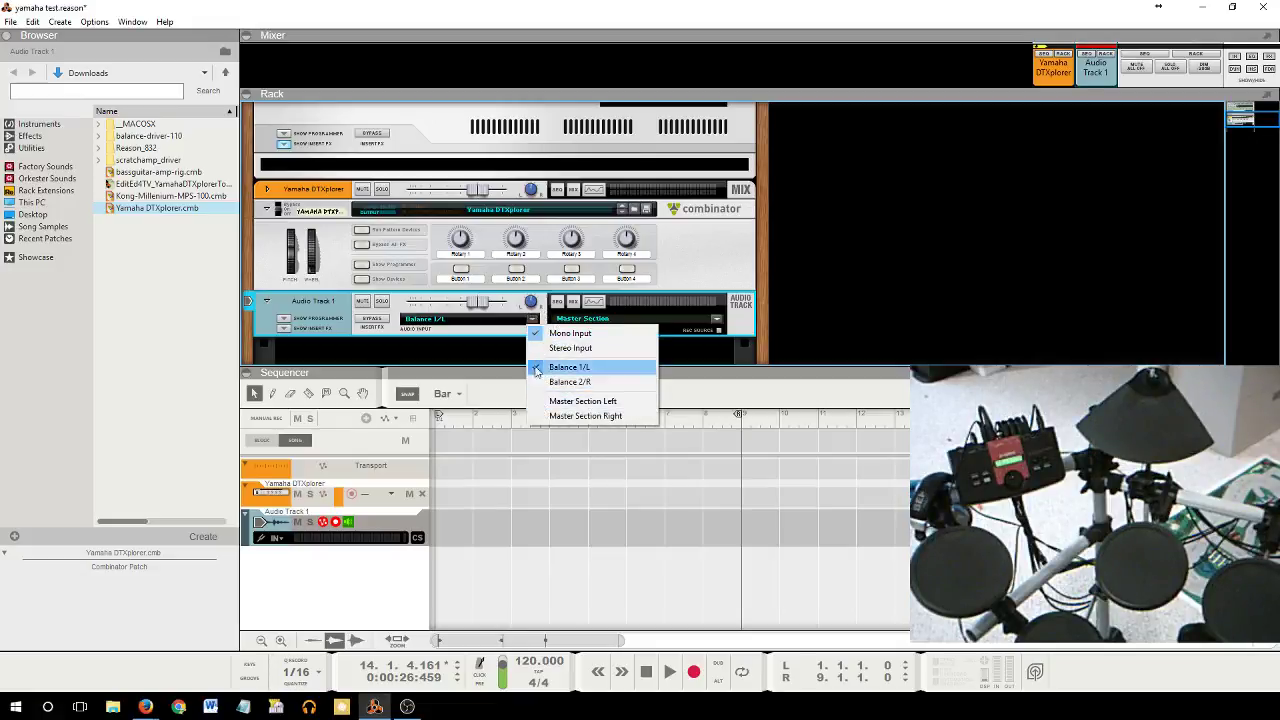
pyautogui.click(672, 267)
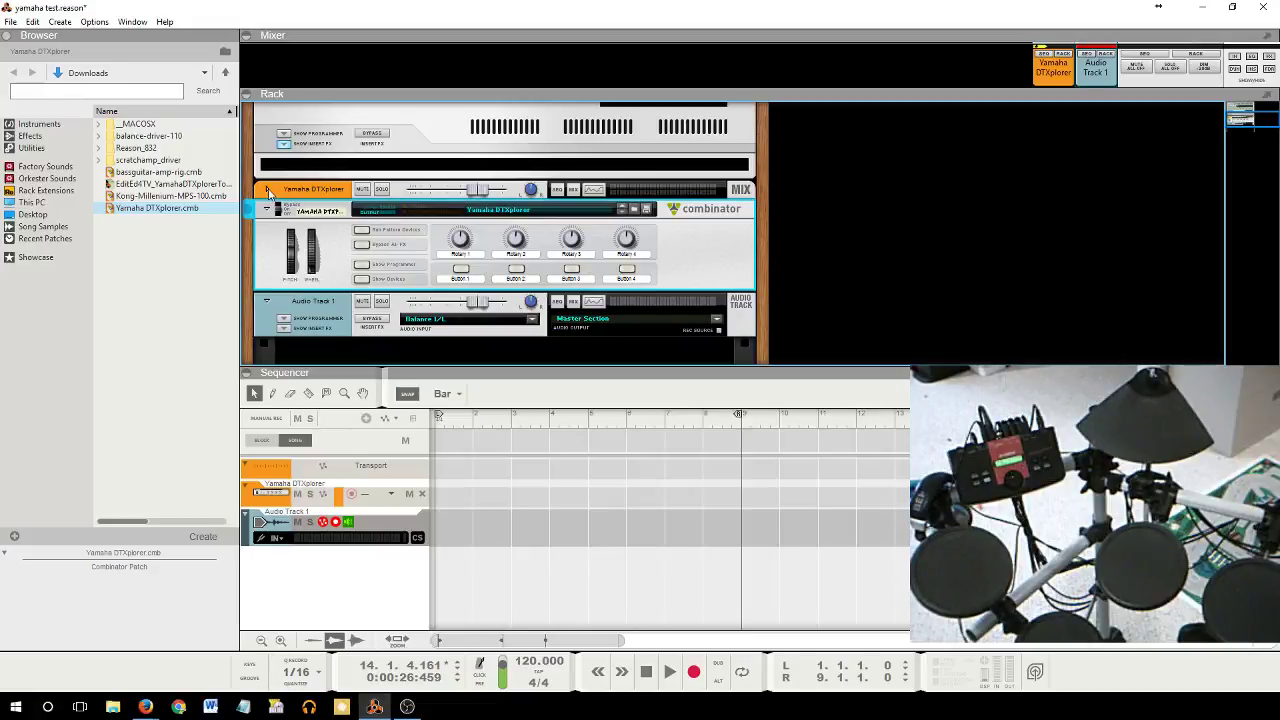
# Step: Tick Rec Source on the DTXplorer mix channel and set Audio Track 1's input to stereo Yamaha DTXplorer
pyautogui.click(267, 190)
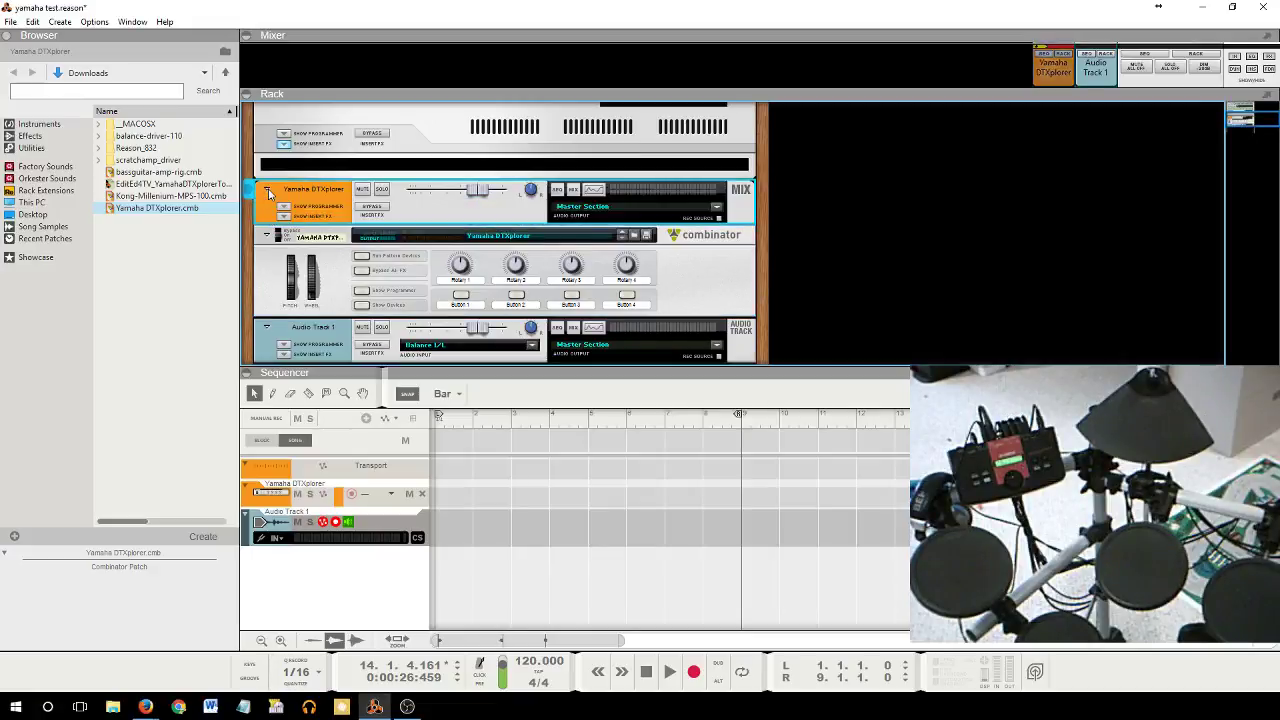
pyautogui.click(718, 219)
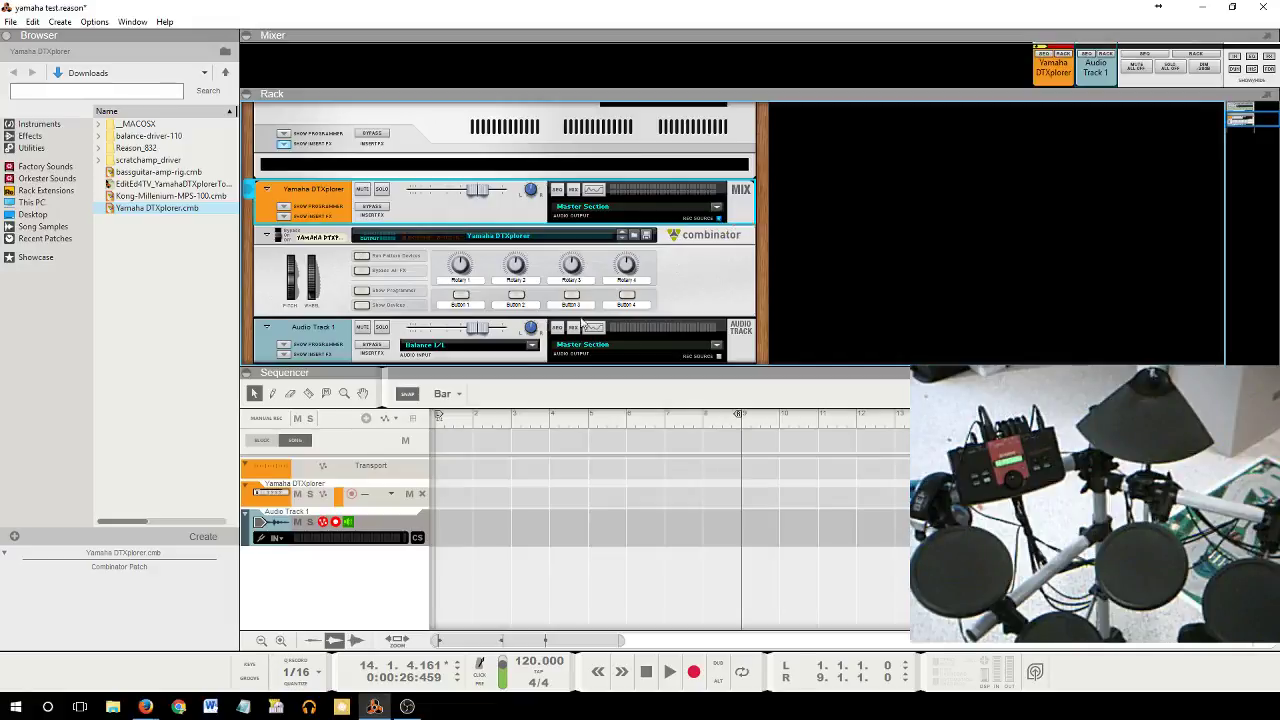
pyautogui.click(533, 346)
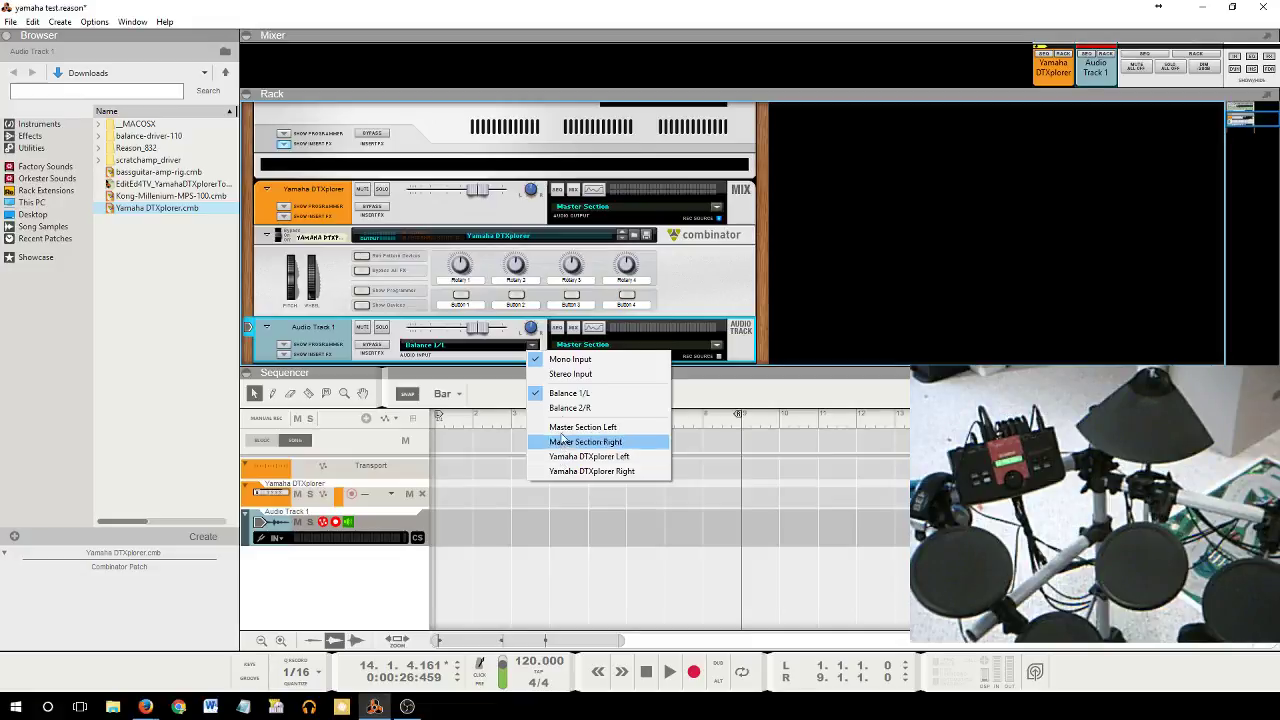
pyautogui.click(555, 374)
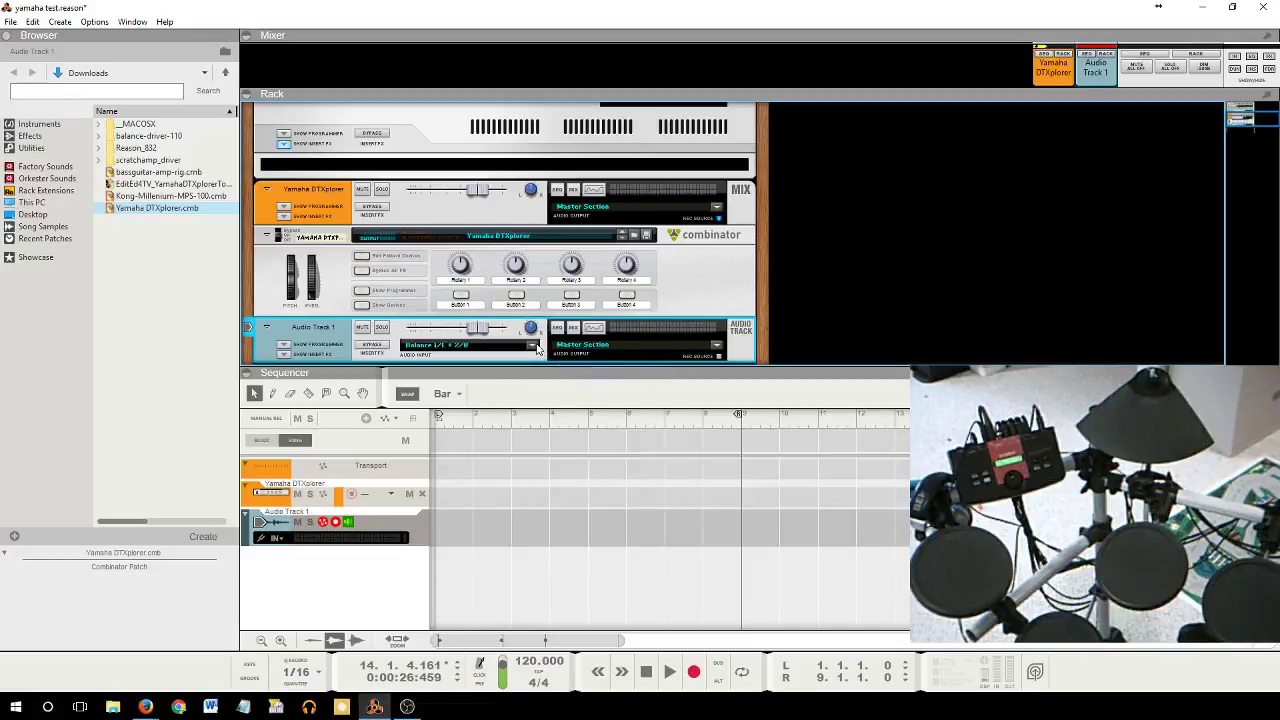
pyautogui.click(537, 347)
pyautogui.click(568, 430)
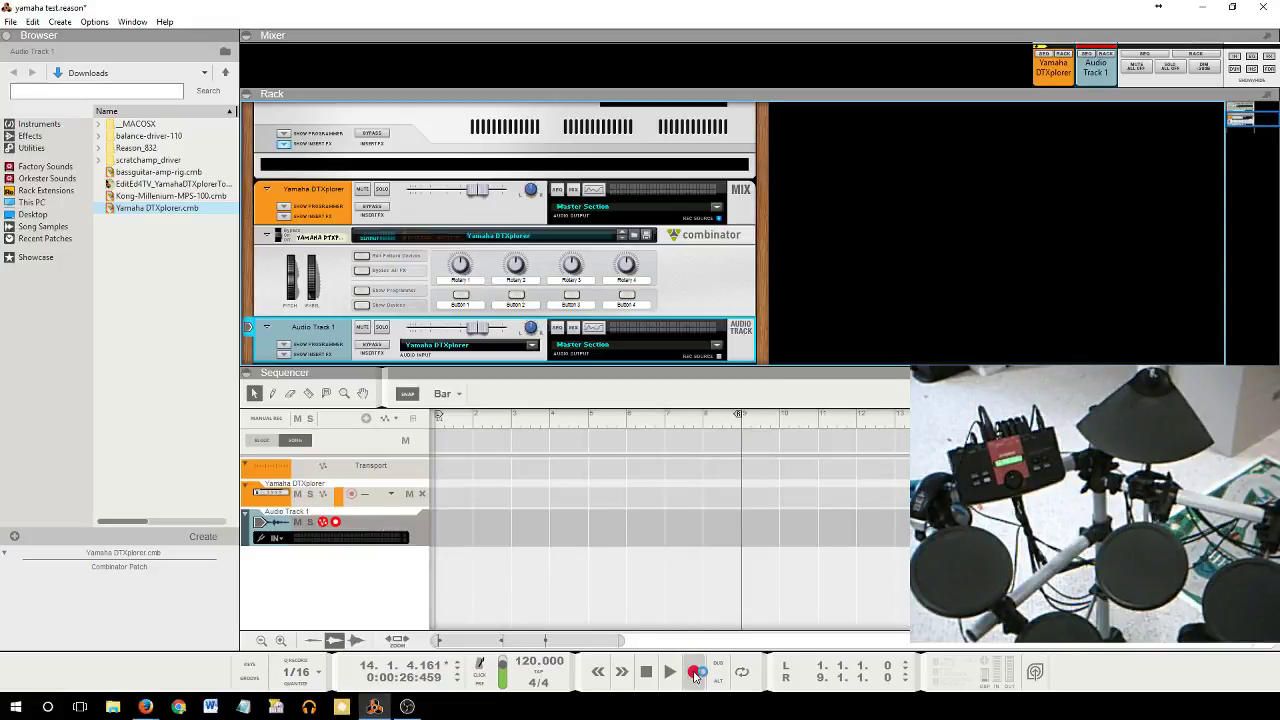
# Step: After a false start and rewind, record a drum take onto Audio Track 1
pyautogui.click(695, 675)
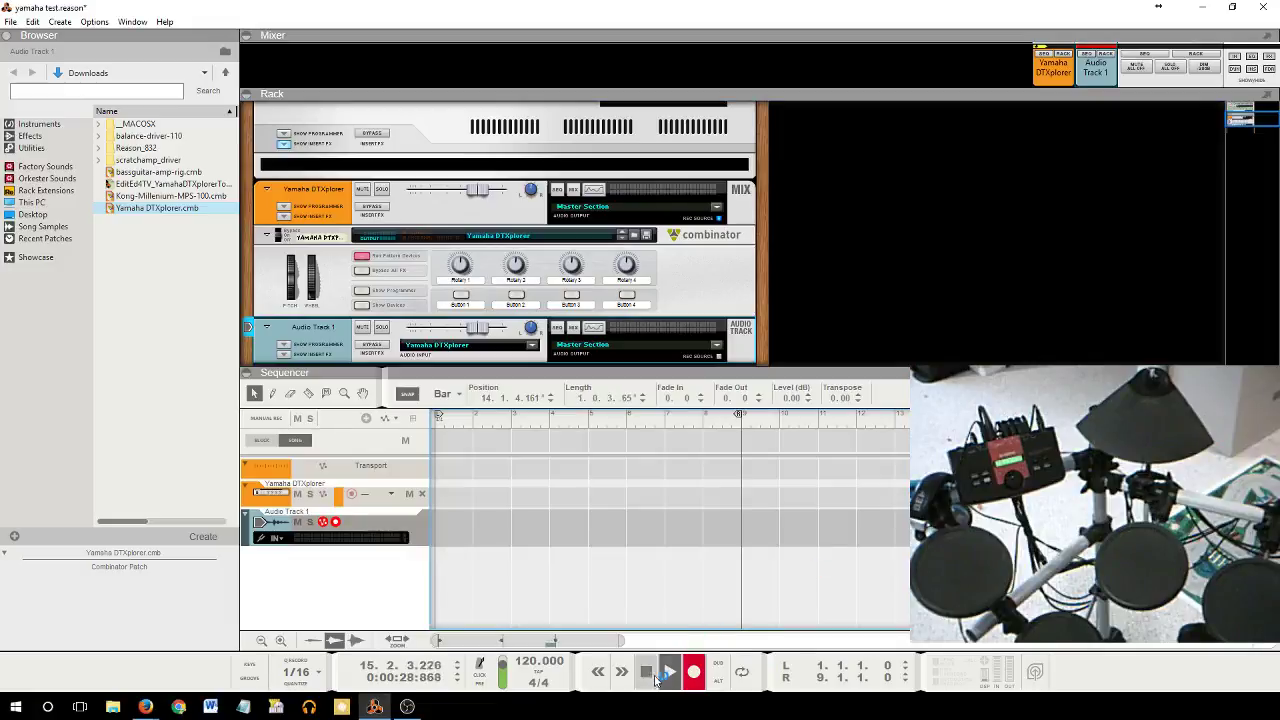
pyautogui.click(646, 672)
pyautogui.click(646, 672)
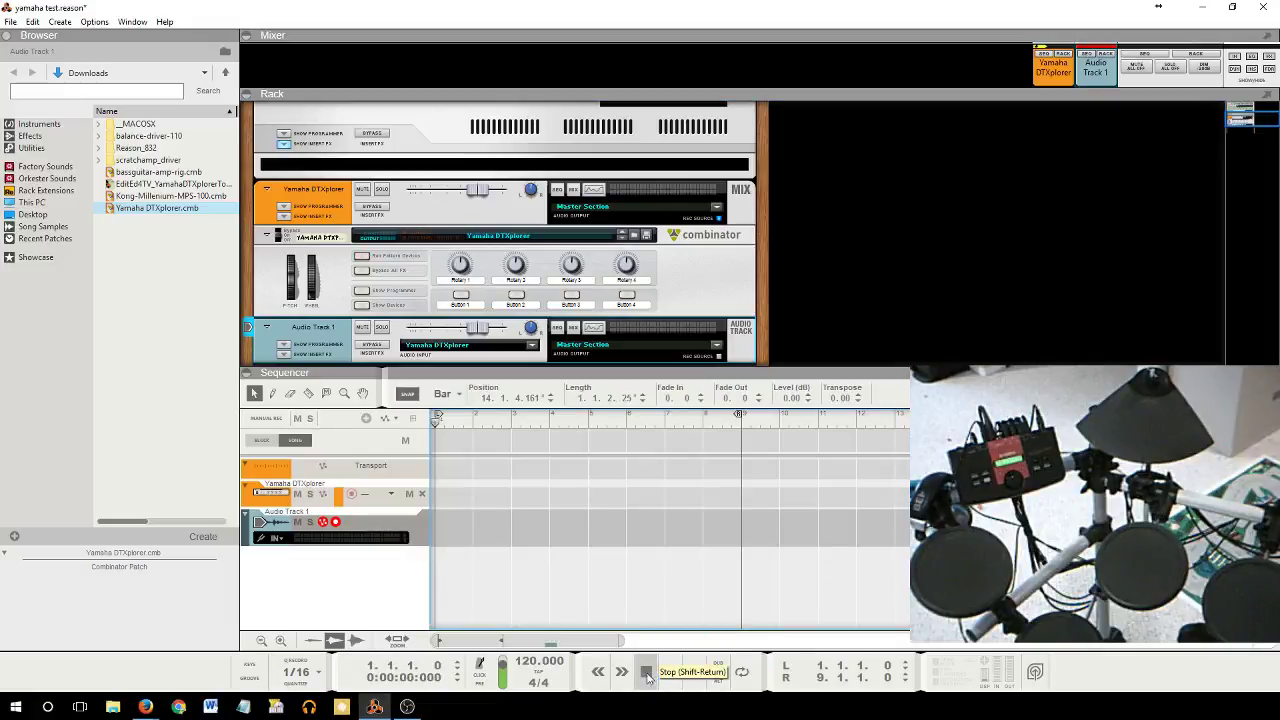
pyautogui.click(695, 672)
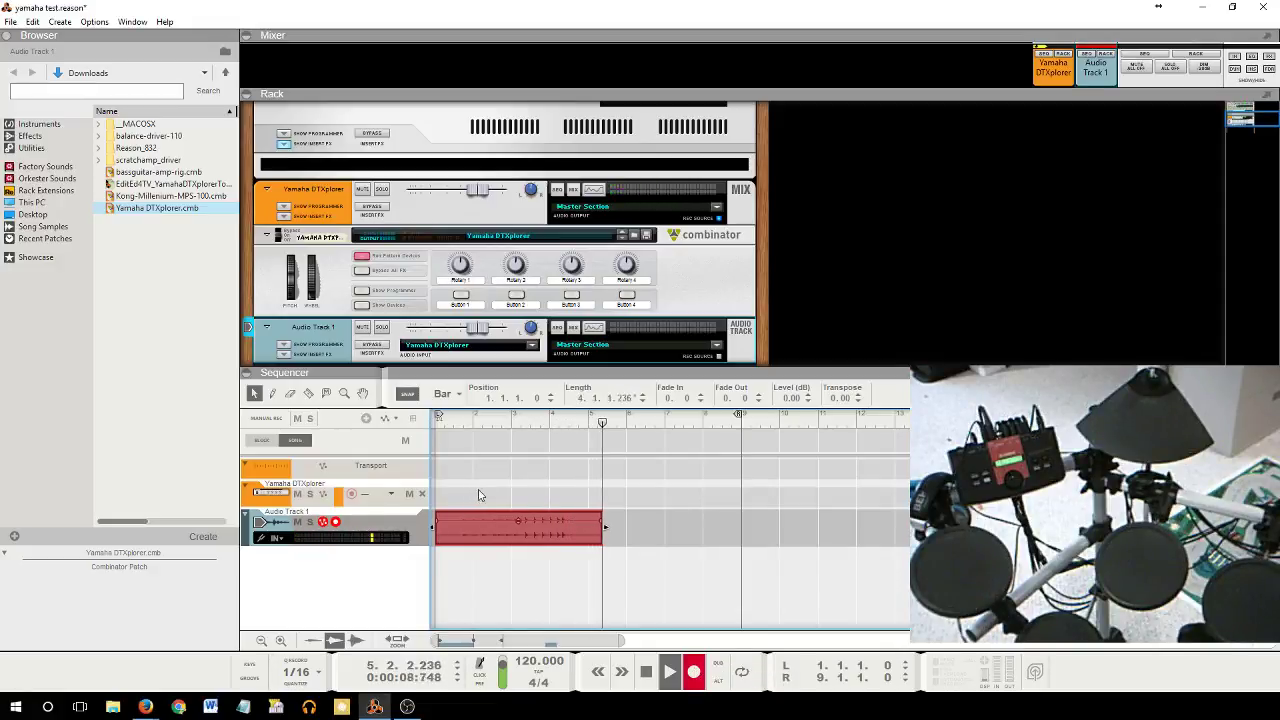
pyautogui.click(653, 671)
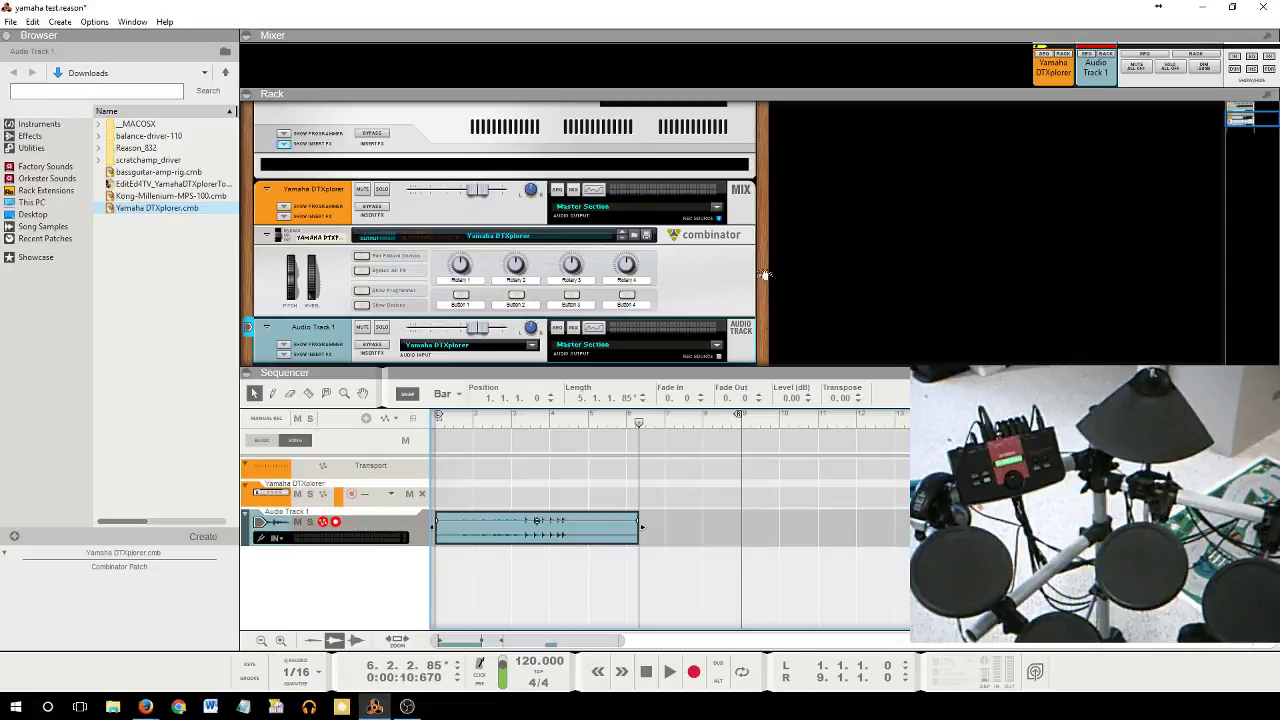
pyautogui.scroll(-2, 762, 281)
pyautogui.scroll(5, 762, 230)
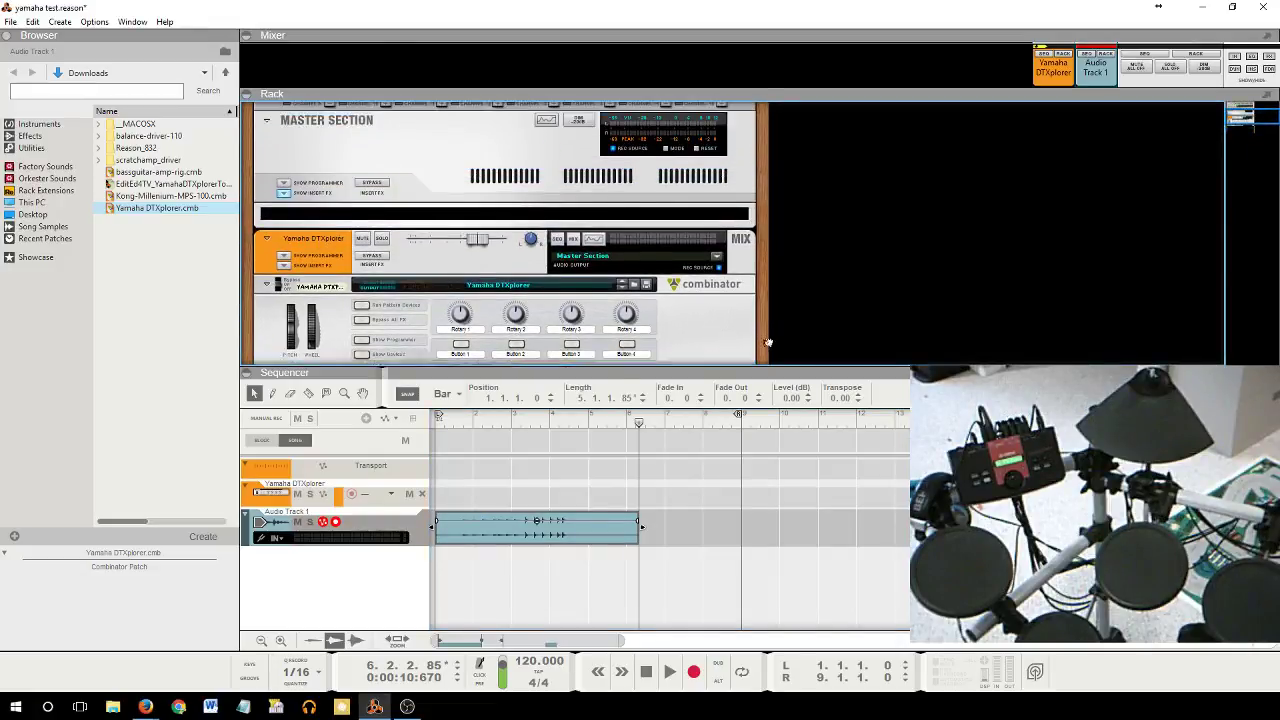
pyautogui.scroll(3, 765, 260)
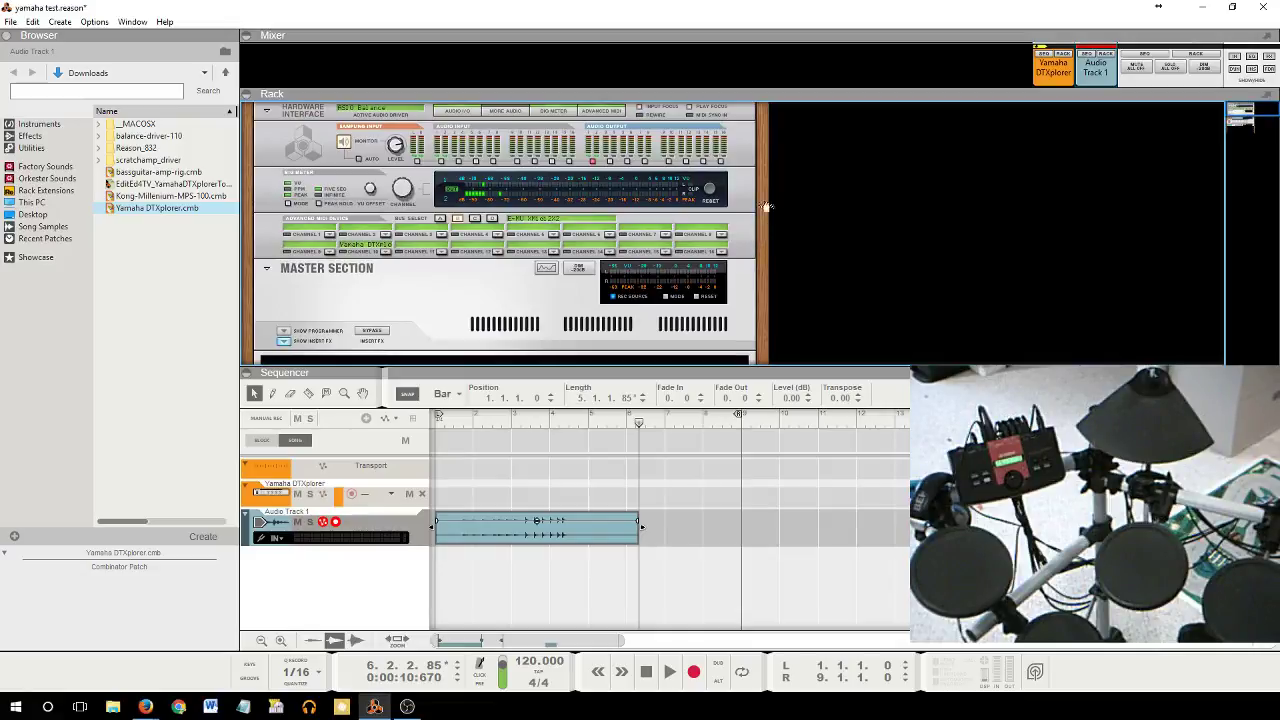
pyautogui.click(412, 112)
pyautogui.rightClick(410, 112)
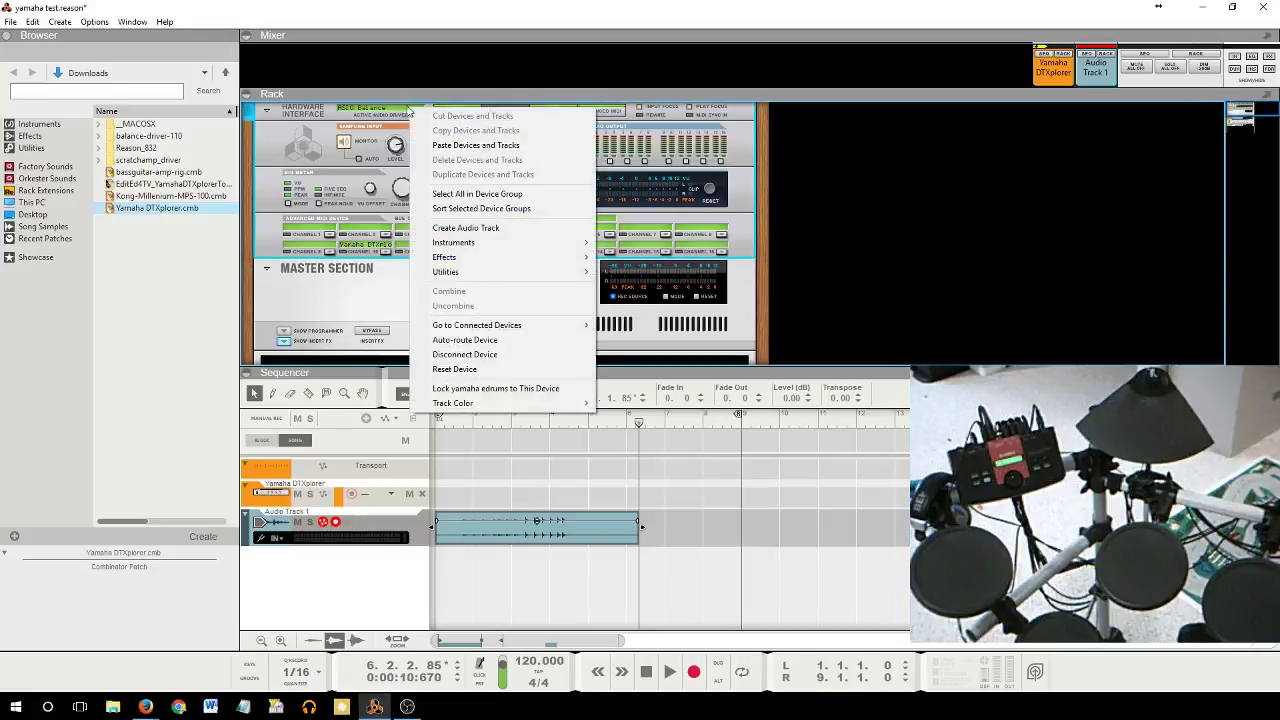
pyautogui.click(402, 110)
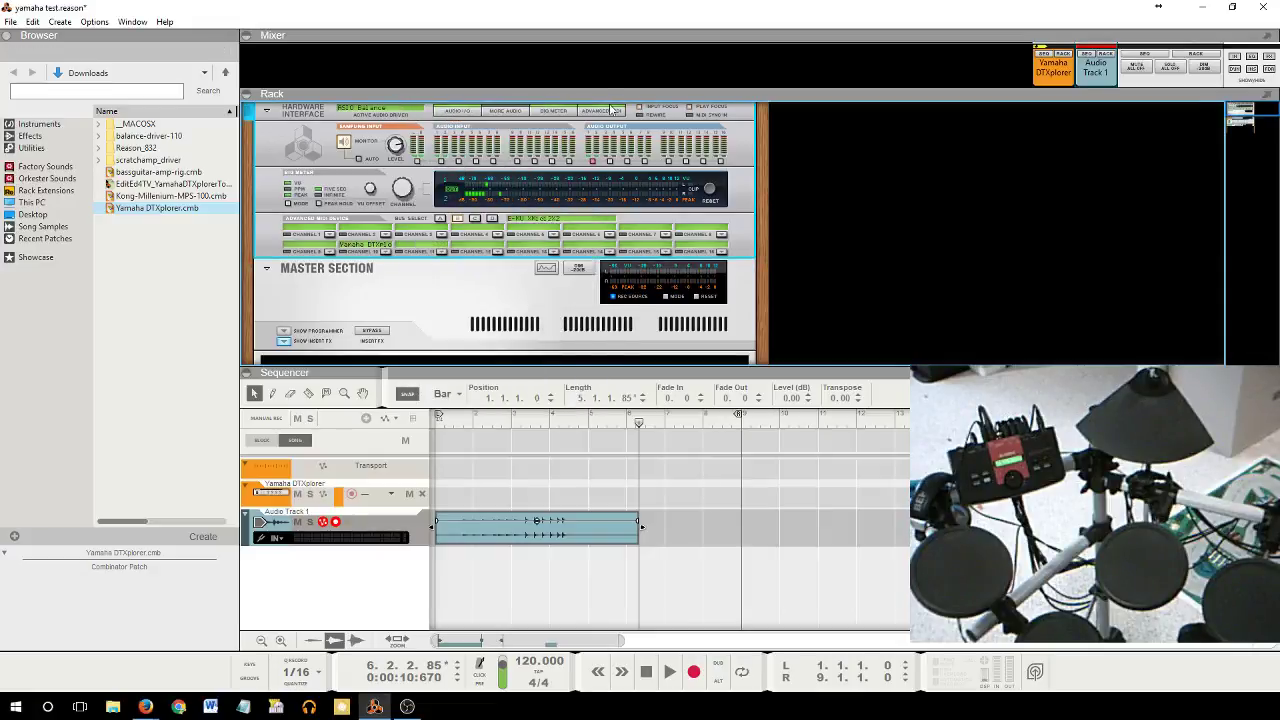
pyautogui.scroll(-3, 765, 276)
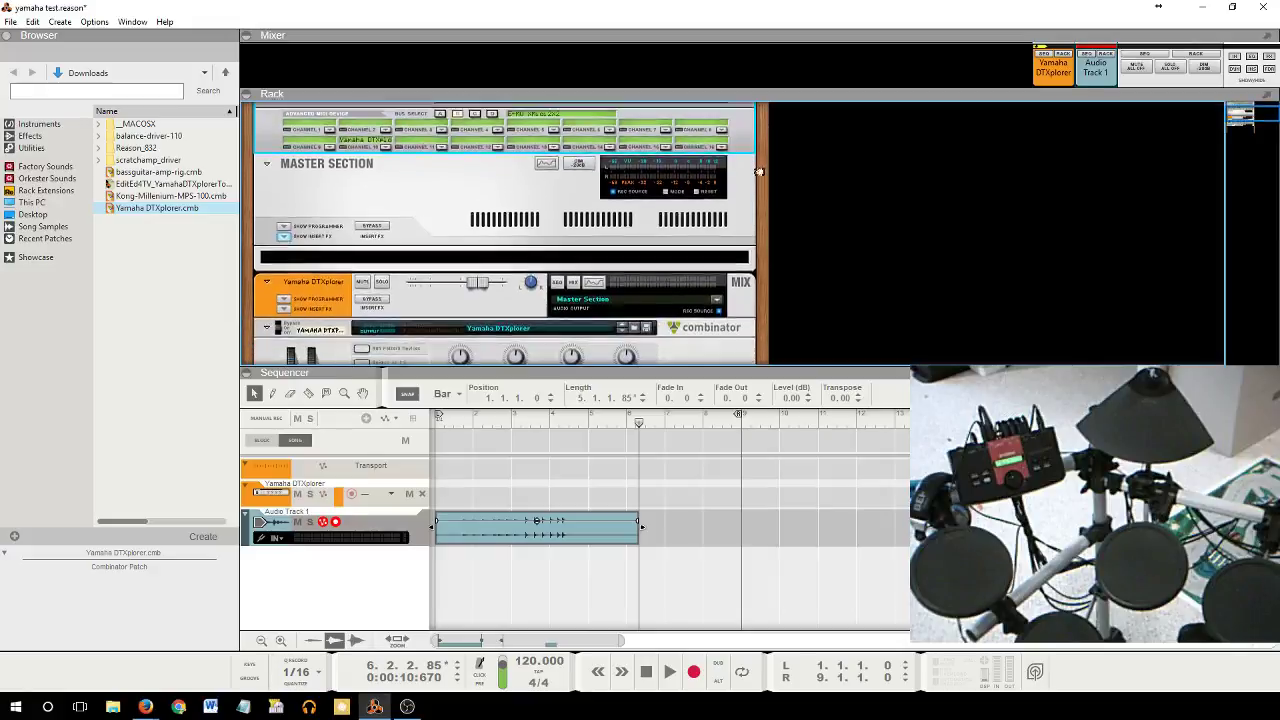
pyautogui.scroll(-3, 763, 216)
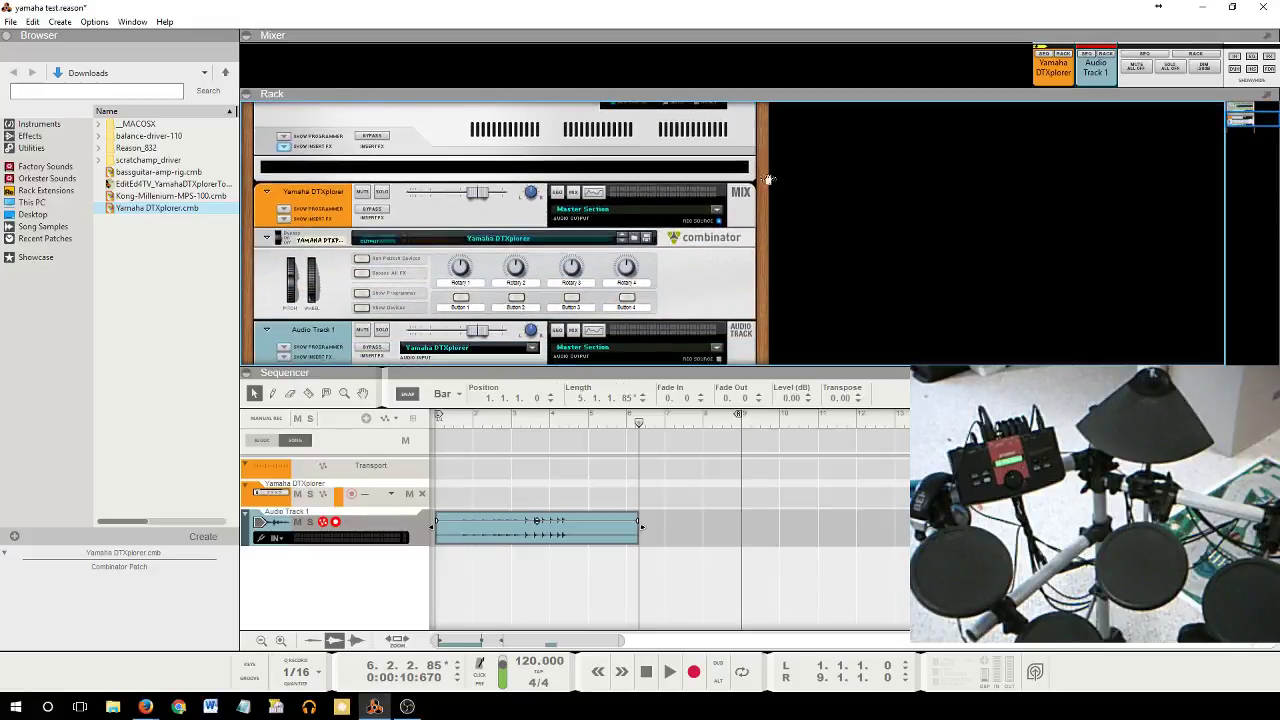
pyautogui.scroll(-1, 762, 237)
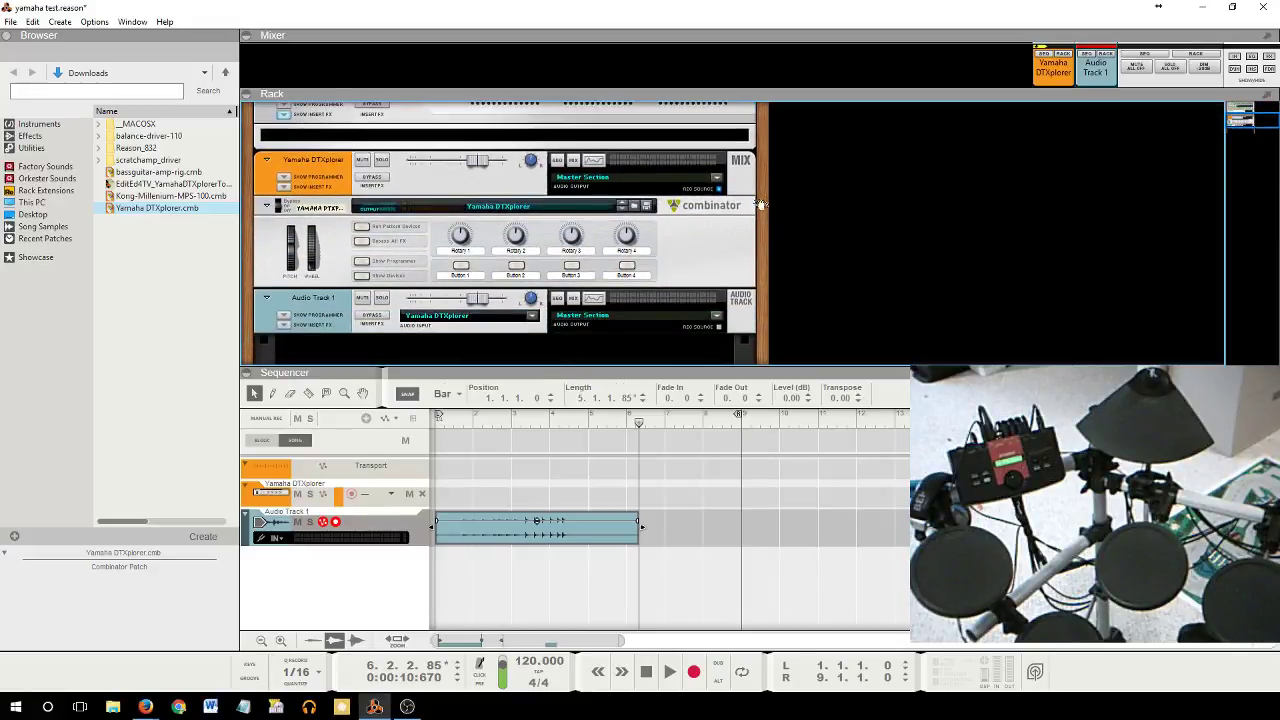